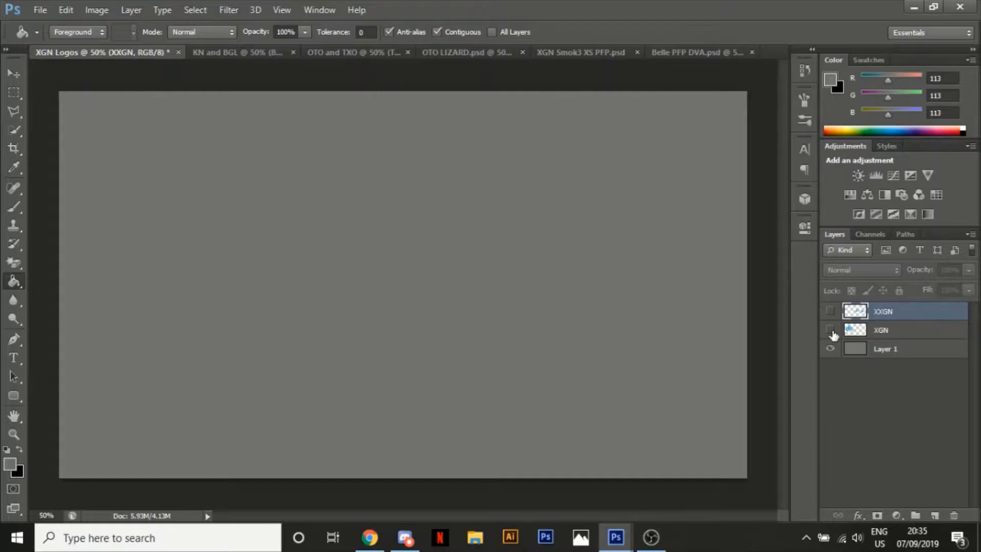
Show the XGN skull-and-diamond logo layer, briefly preview the XXGN layer, and leave XXGN hidden.
left_click(831, 331)
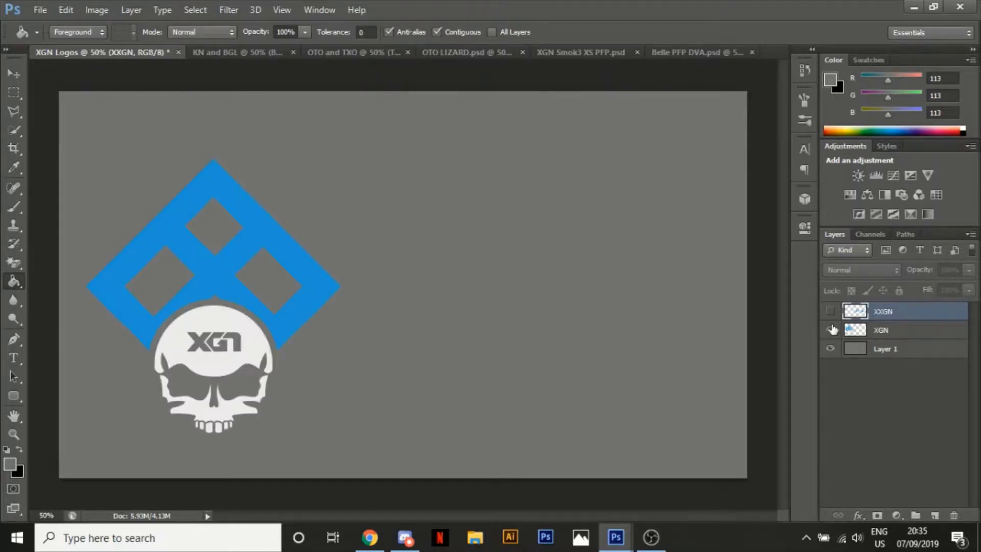
left_click(829, 312)
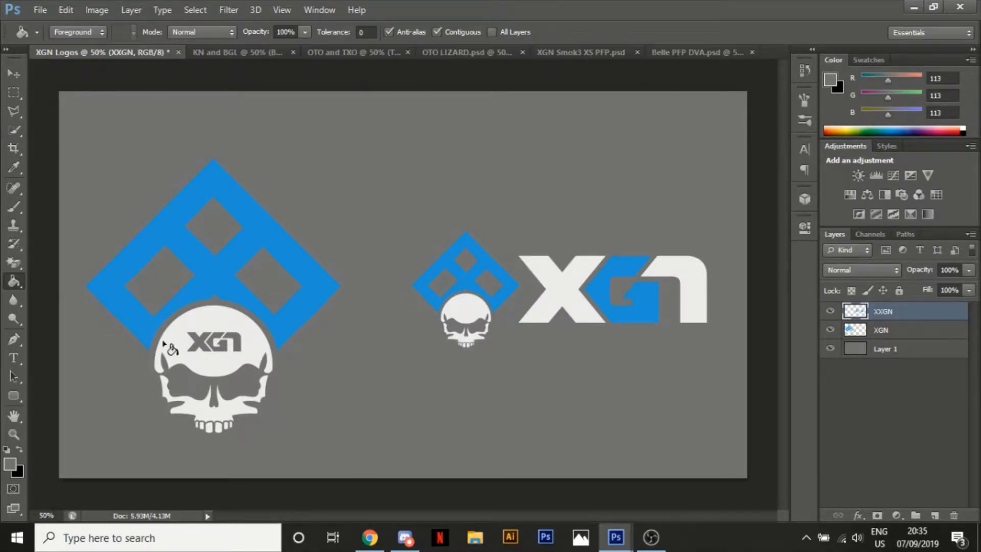
left_click(614, 294)
left_click(830, 311)
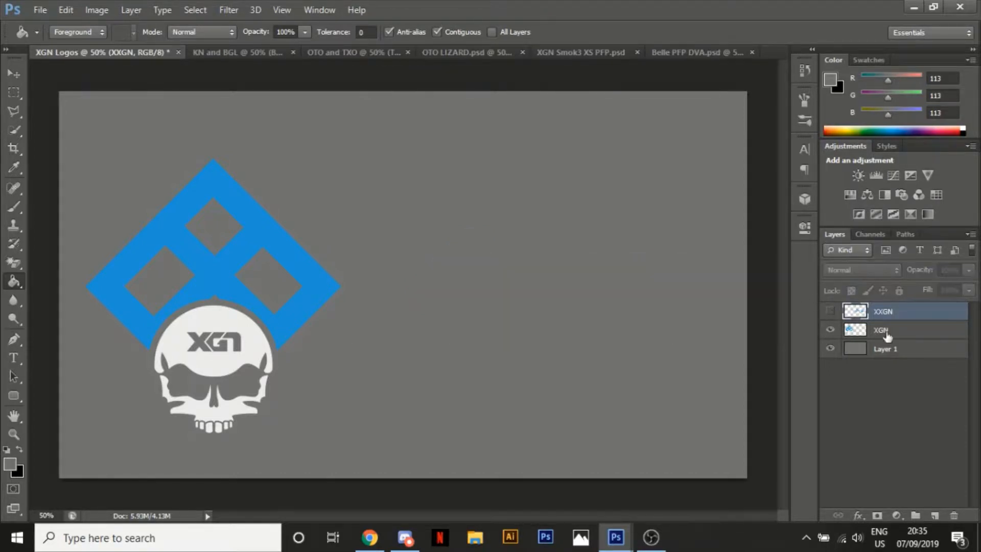
Move the XGN logo from the left side of the canvas to its middle.
left_click(18, 76)
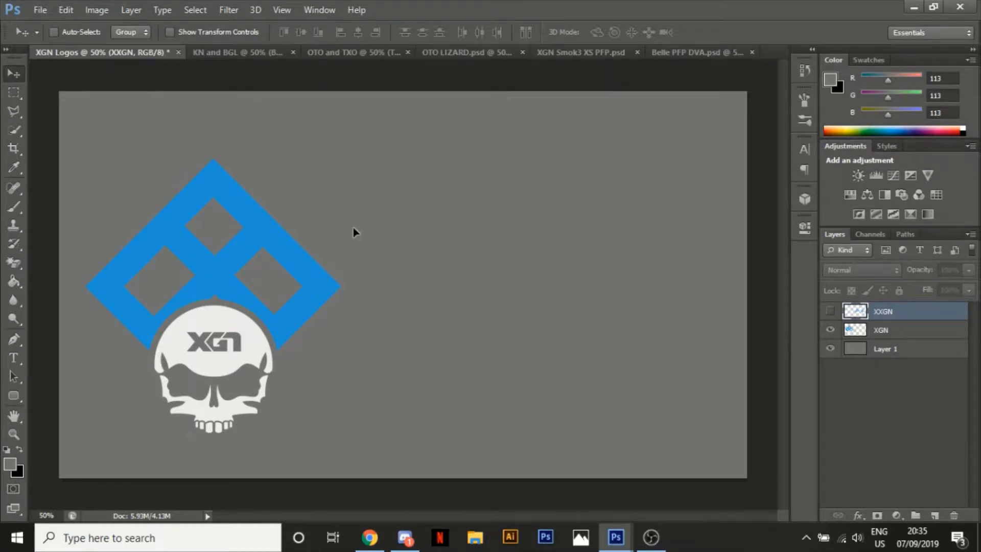
left_click(881, 329)
left_click_drag(246, 327, 408, 313)
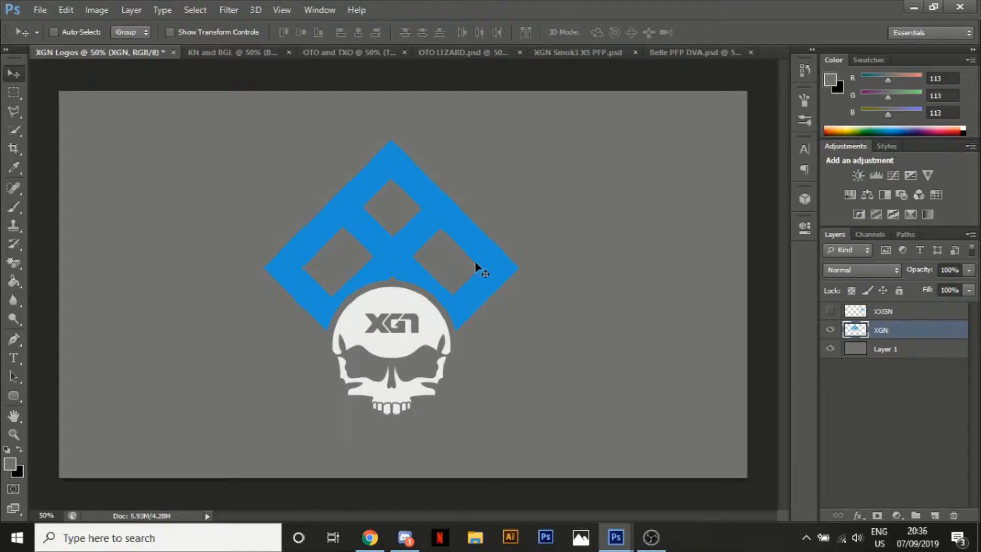
Select the blue diamond shape of the XGN logo with Quick Selection and cut it onto its own layer.
left_click(12, 133)
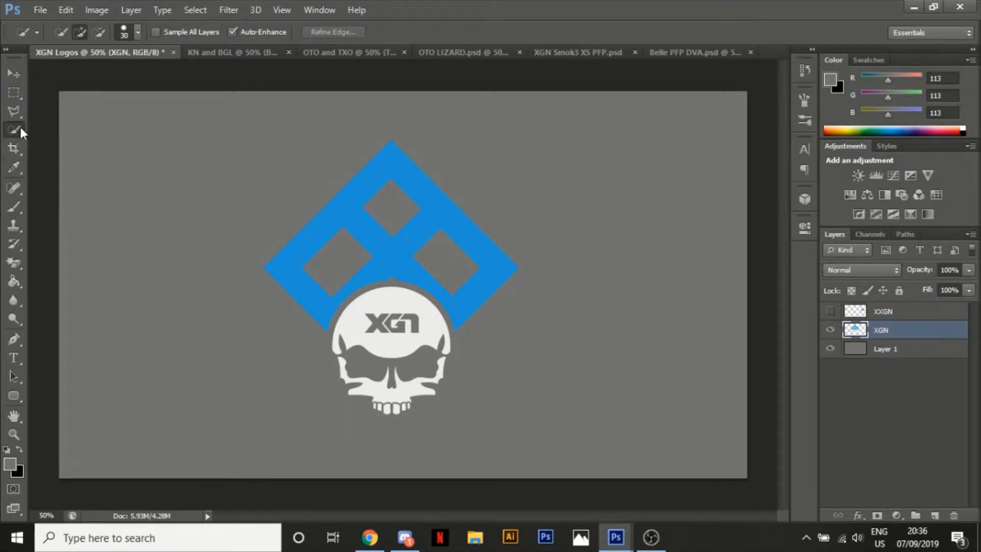
left_click(352, 213)
left_click(368, 230)
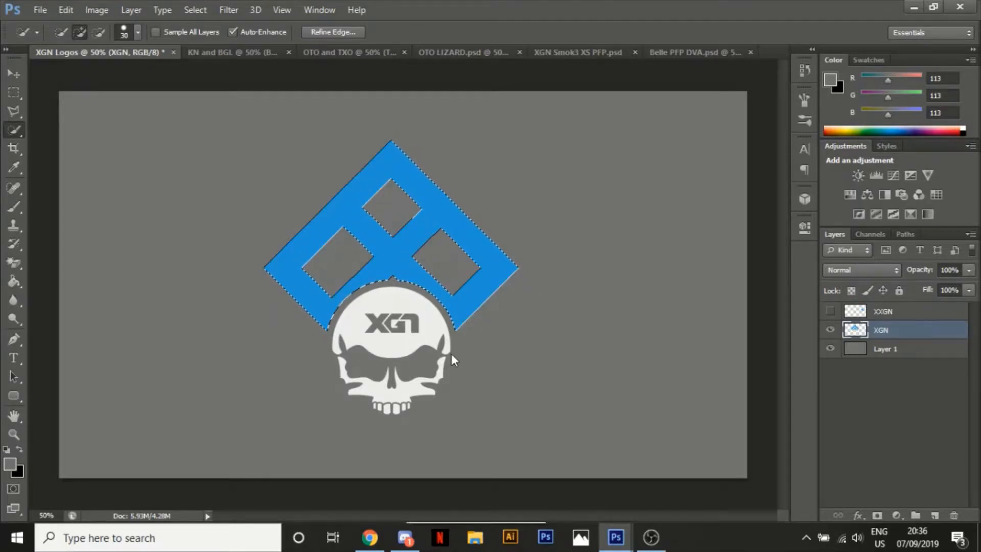
key("ctrl+j")
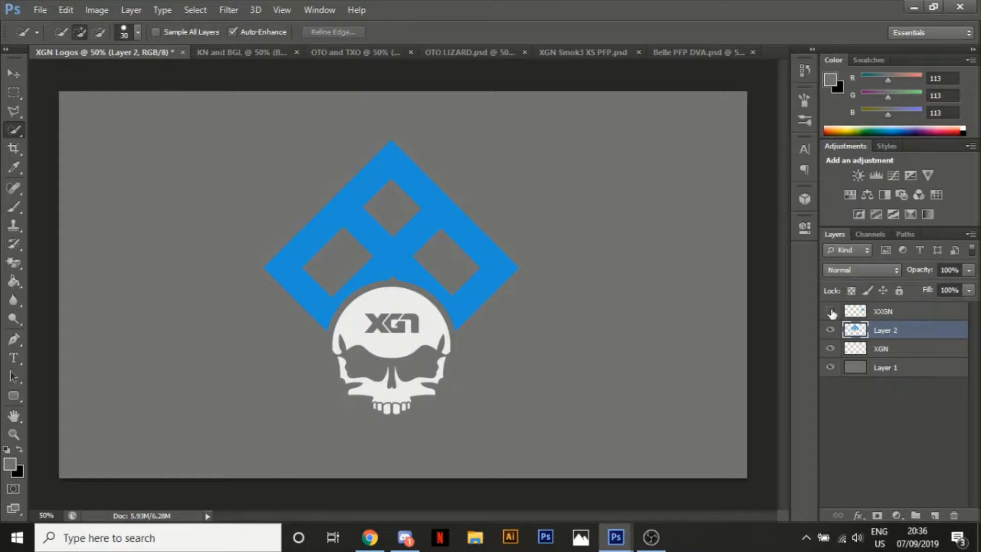
Toggle the diamond and skull layers to check their separation, leaving the diamond on Layer 2 hidden.
left_click(830, 330)
left_click(830, 329)
left_click(830, 330)
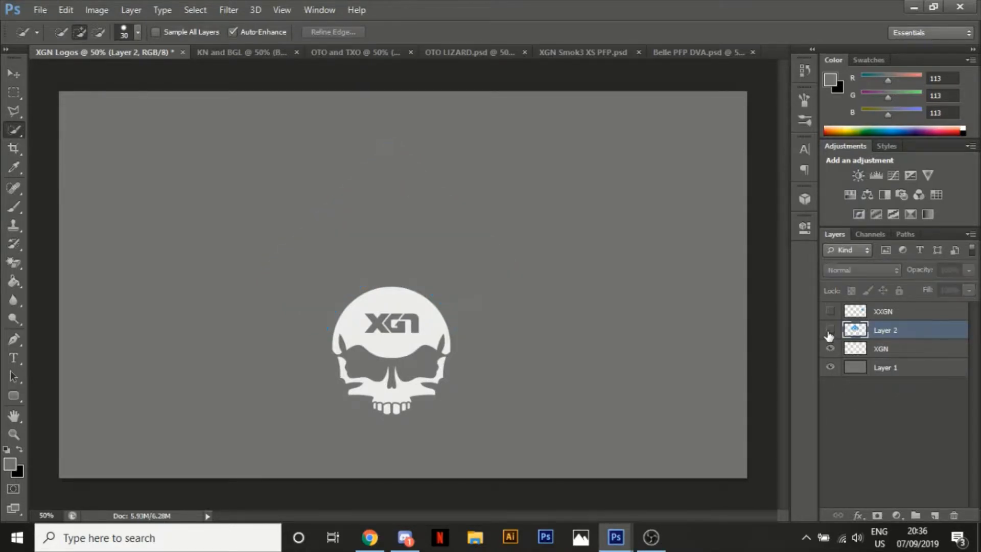
left_click(830, 329)
left_click(829, 350)
left_click(829, 350)
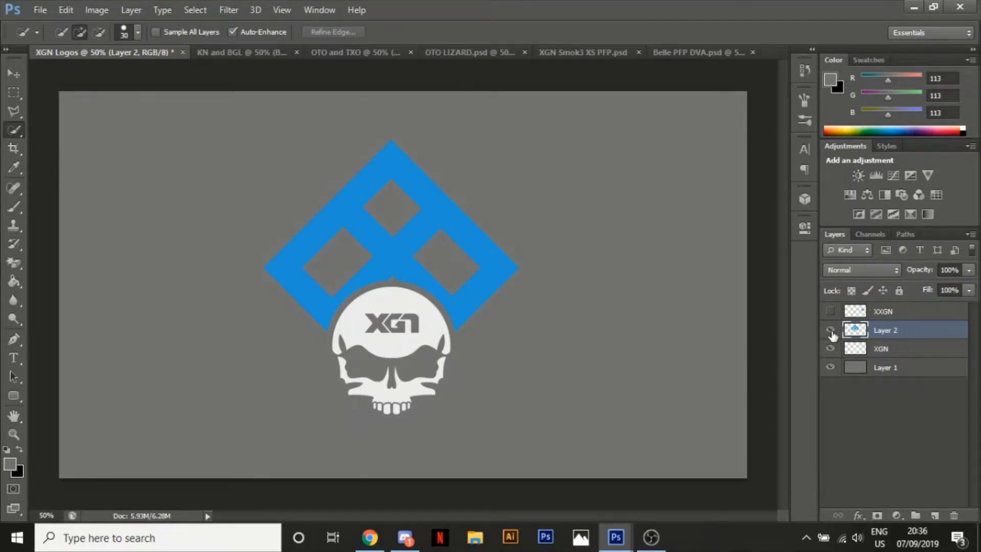
left_click(830, 330)
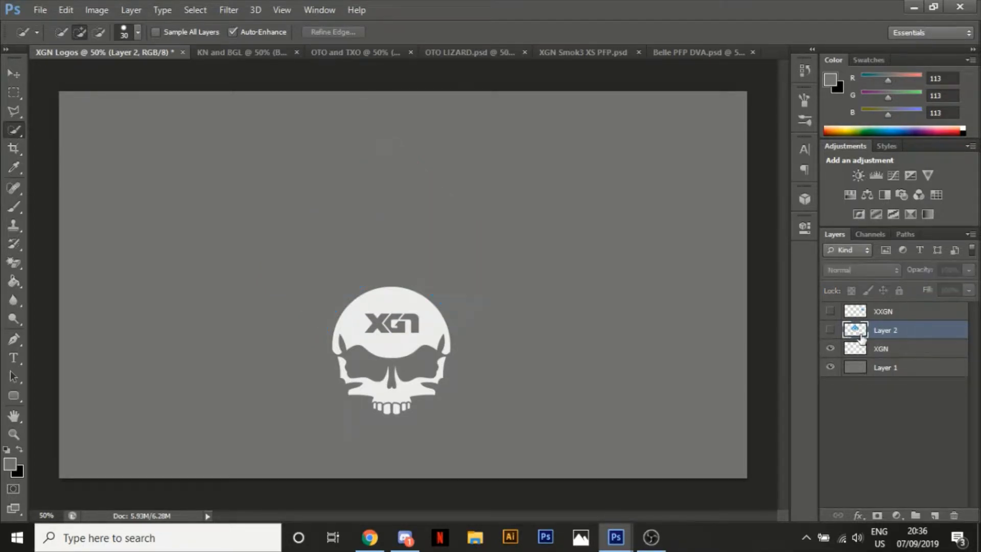
Add a Drop Shadow layer style to the skull on the XGN layer.
left_click(902, 349)
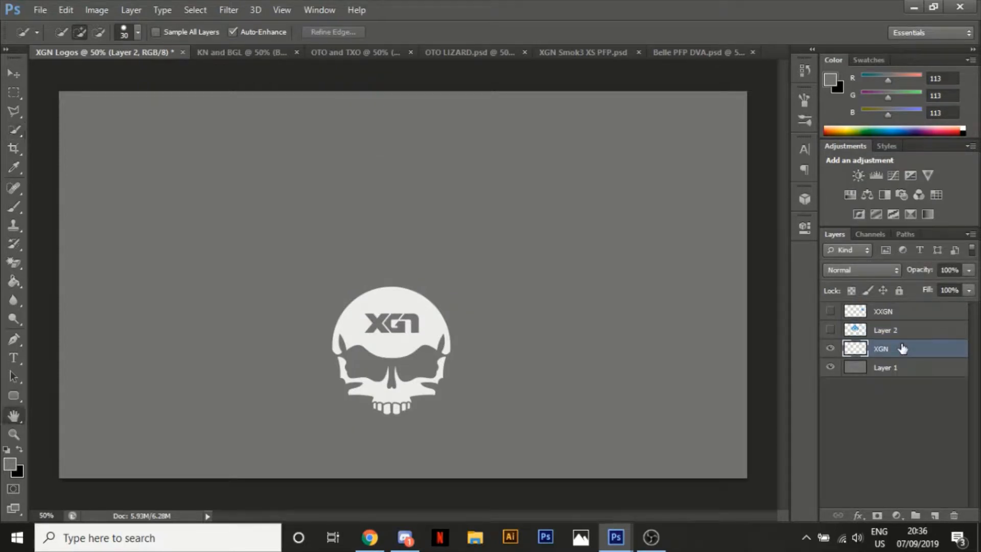
key("space")
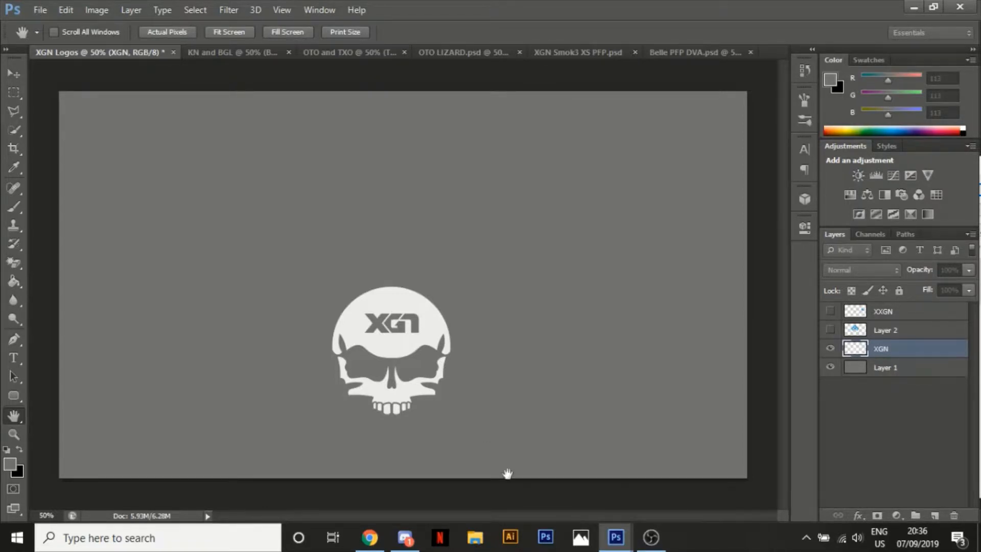
left_click(606, 397)
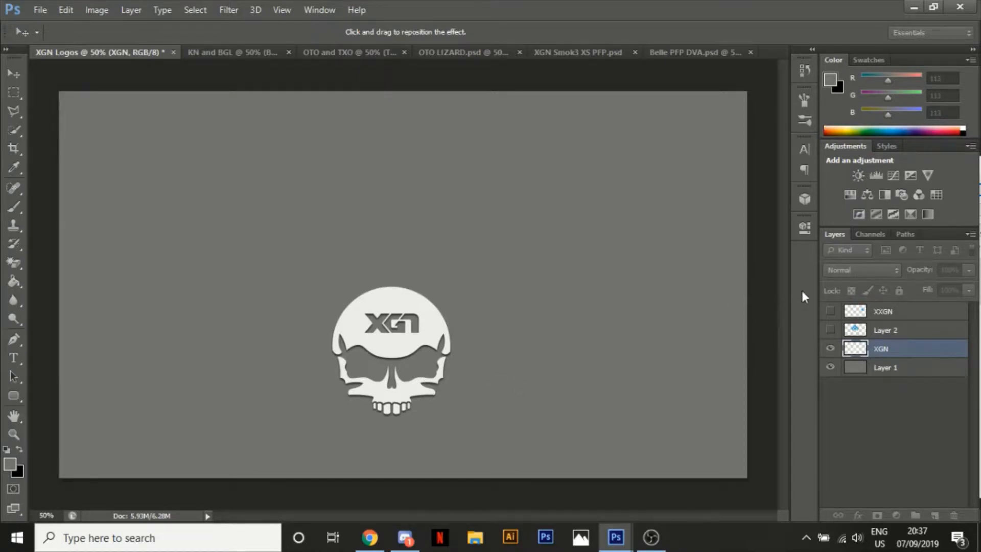
key("XF86AudioMute")
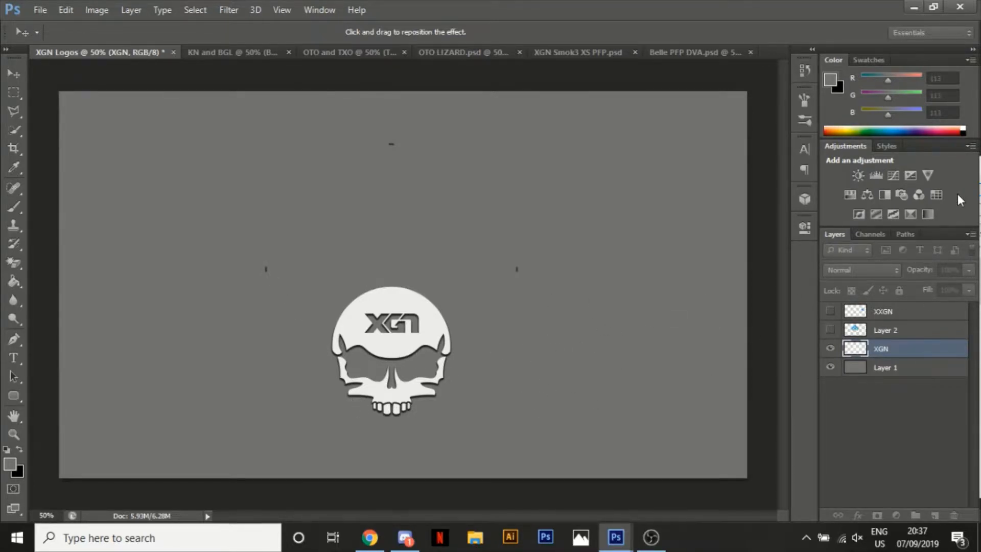
key("Return")
Erase the three stray specks left around the removed diamond on the XGN layer with a size 300 Eraser.
left_click(14, 266)
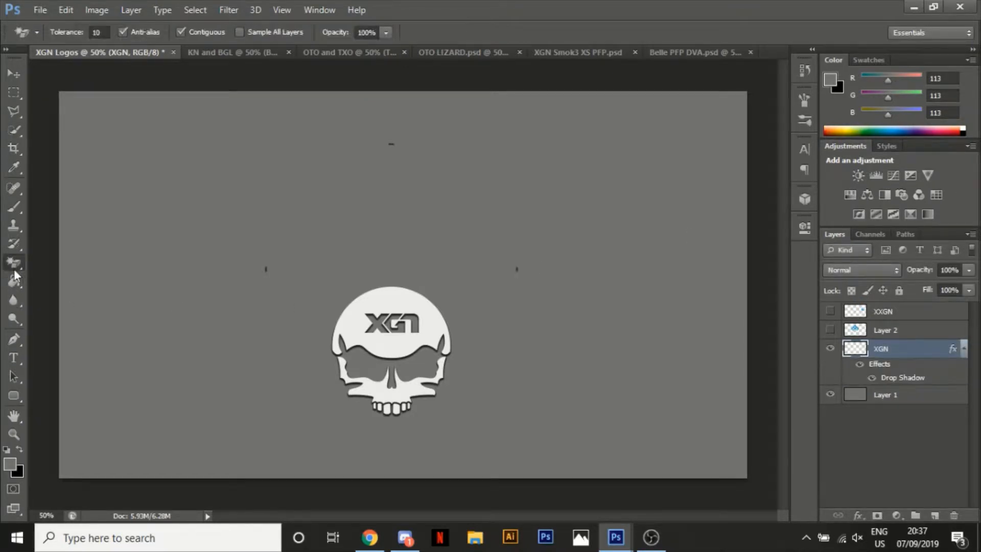
key("shift+e")
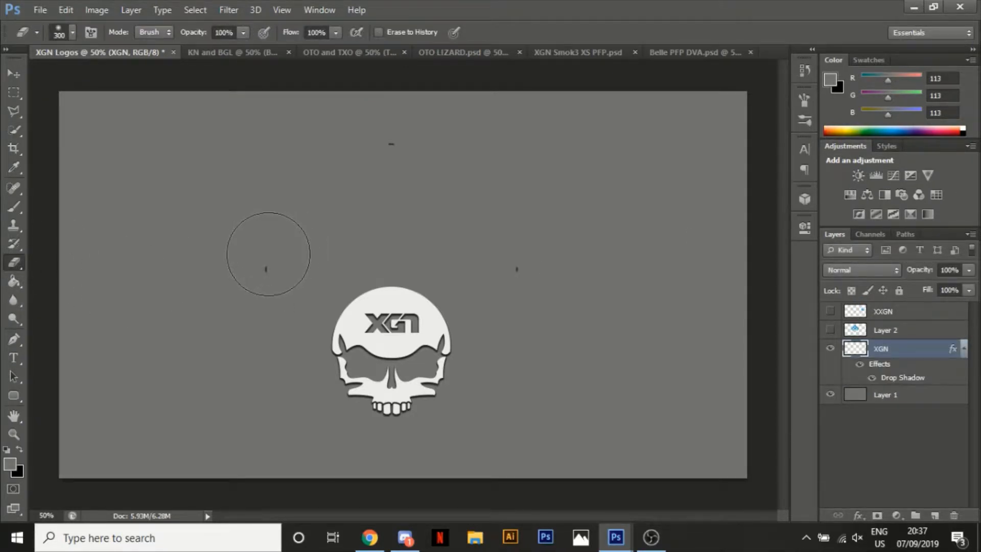
left_click(257, 262)
left_click(377, 133)
left_click(534, 271)
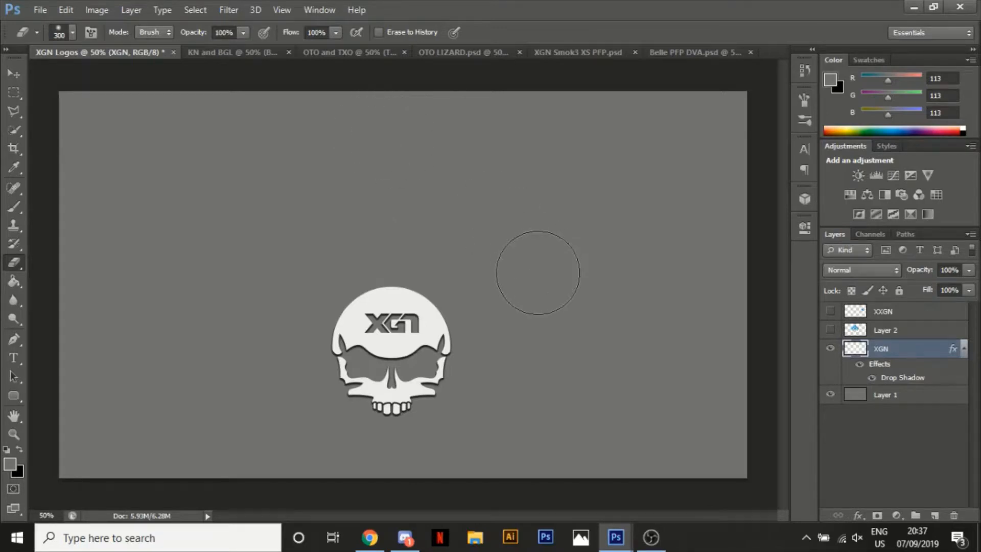
Add a Bevel & Emboss style to the XGN skull layer, adjusting its shading to darken the lower half of the skull.
left_click(9, 71)
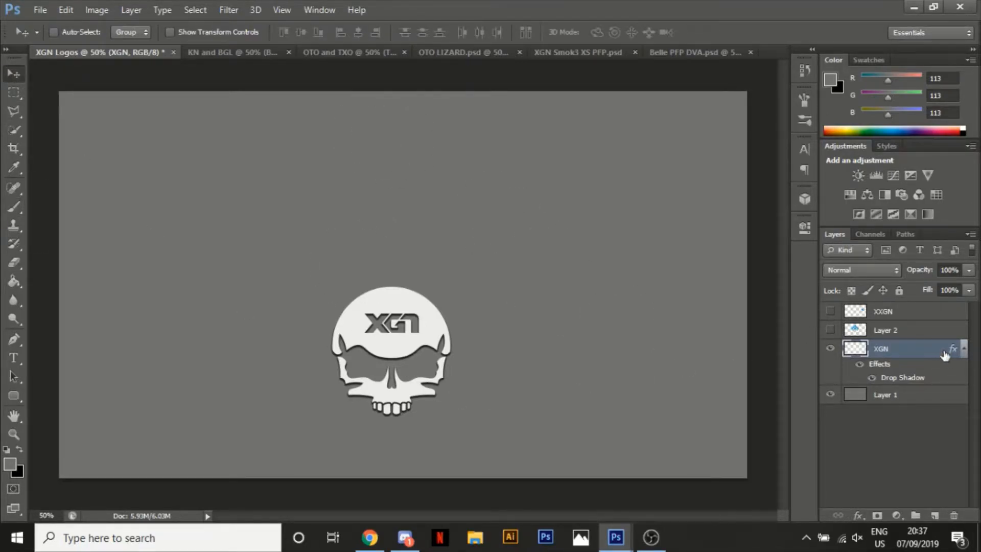
key("space")
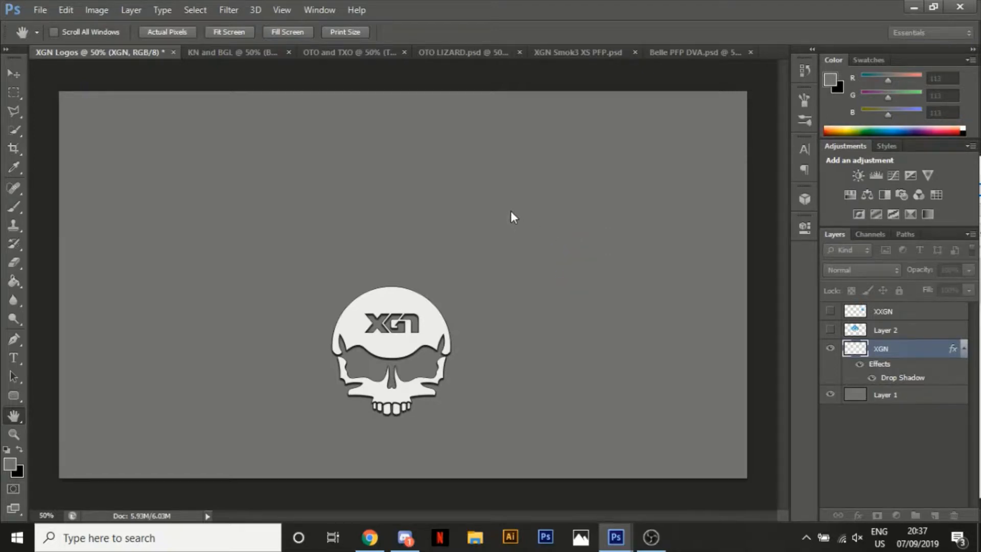
left_click(610, 241)
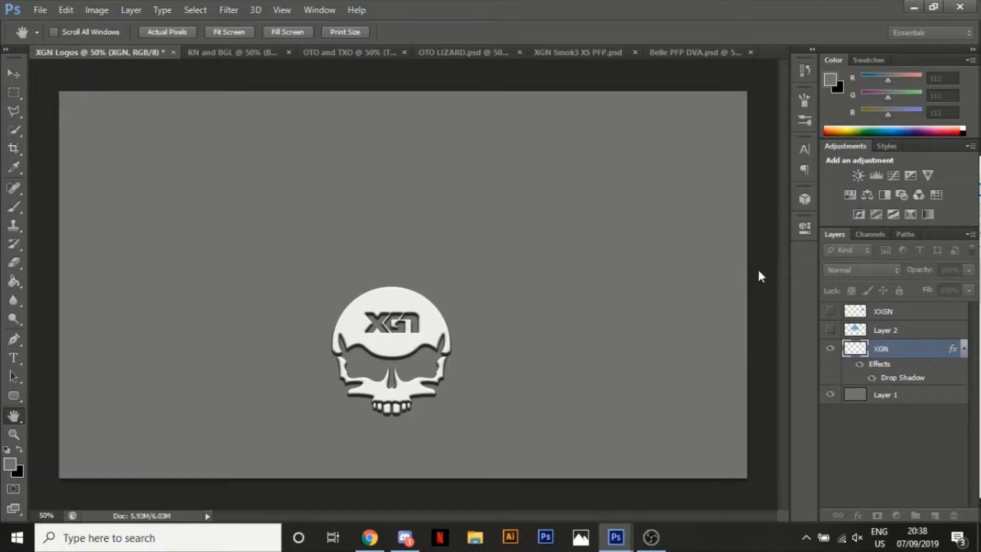
left_click_drag(752, 279, 761, 280)
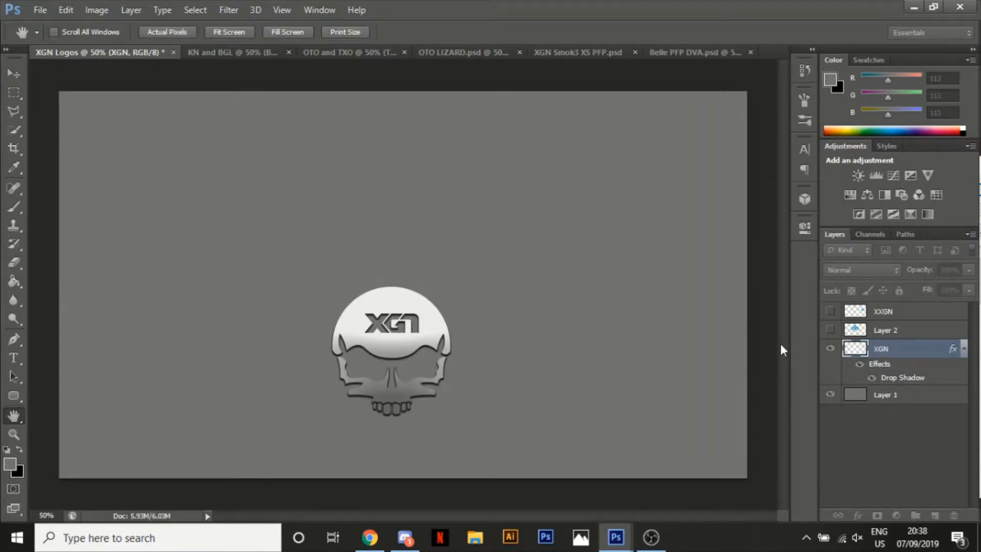
key("ctrl+z")
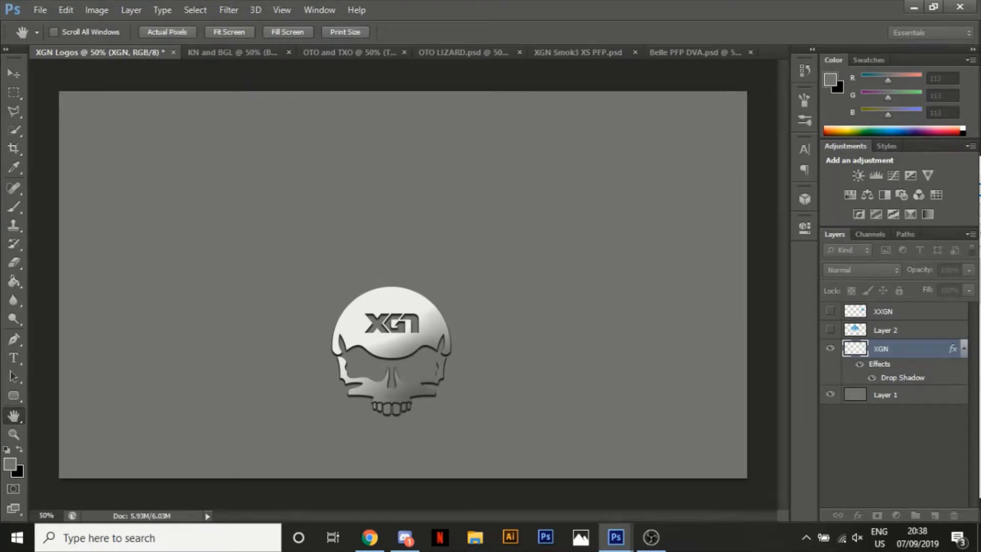
key("ctrl+z")
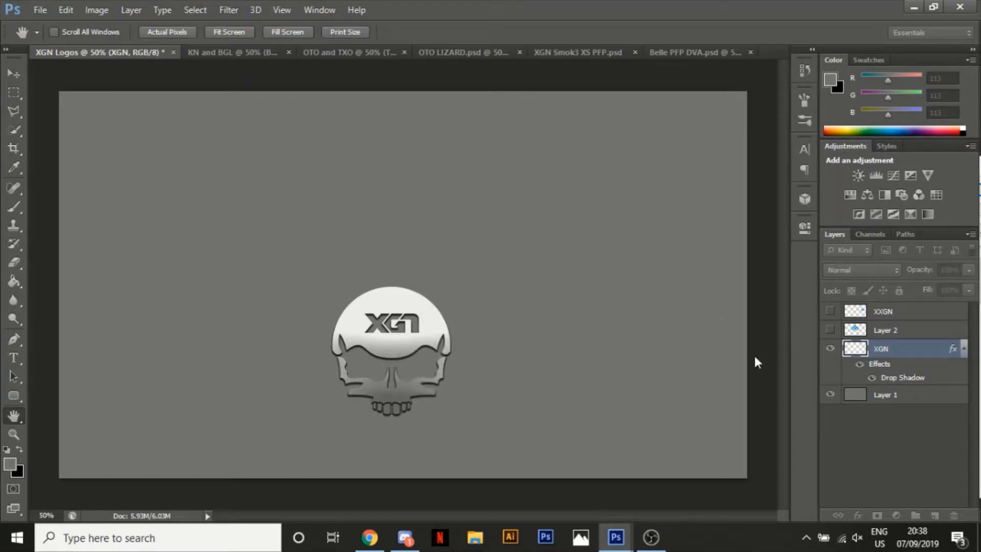
key("ctrl+z")
key("ctrl+z")
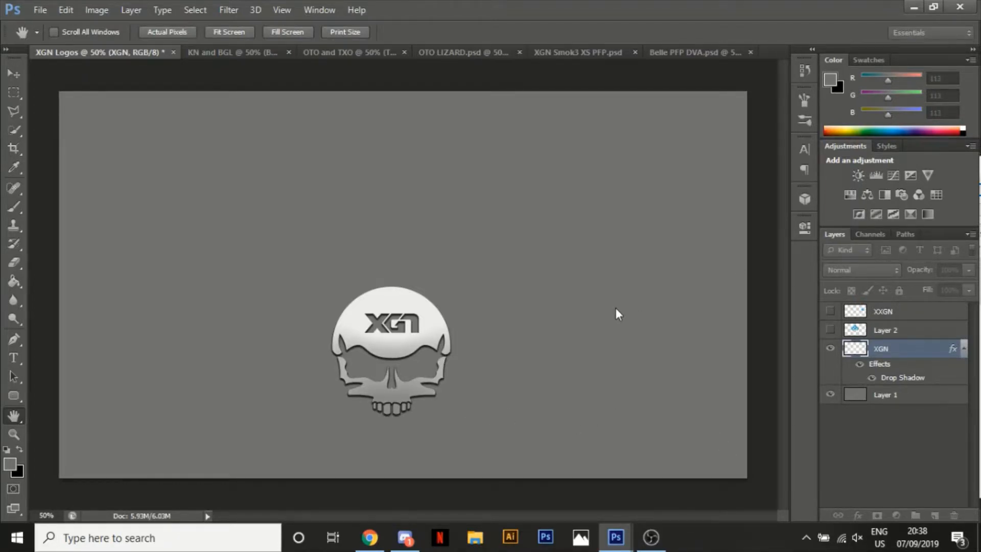
left_click(951, 193)
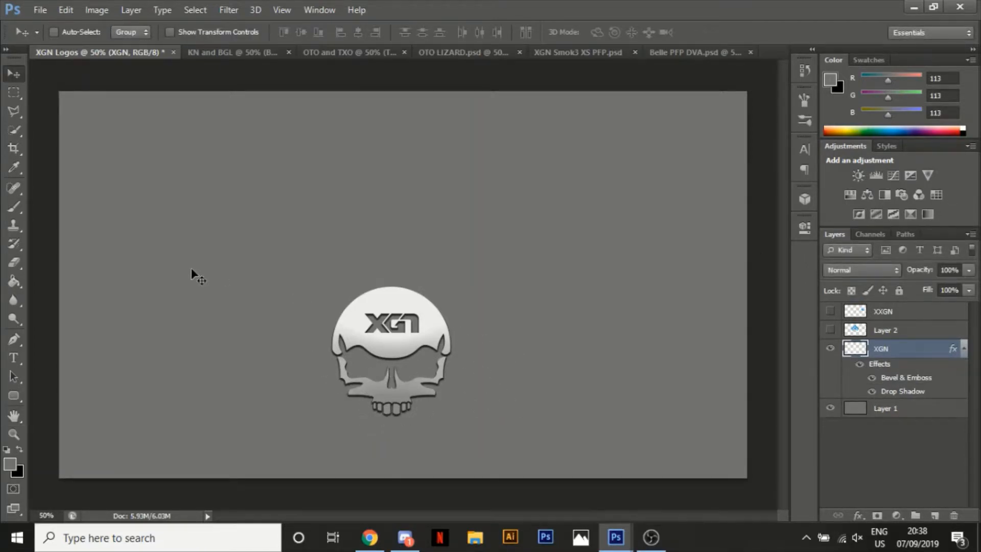
Show the blue diamond on Layer 2, collapse the XGN layer's effects list, and make Layer 2 active.
left_click(830, 330)
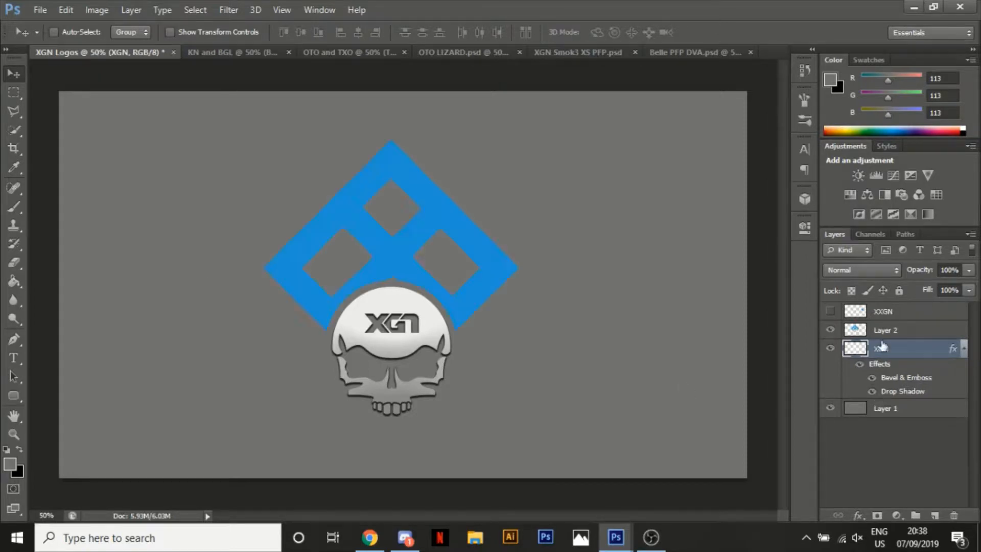
left_click(964, 349)
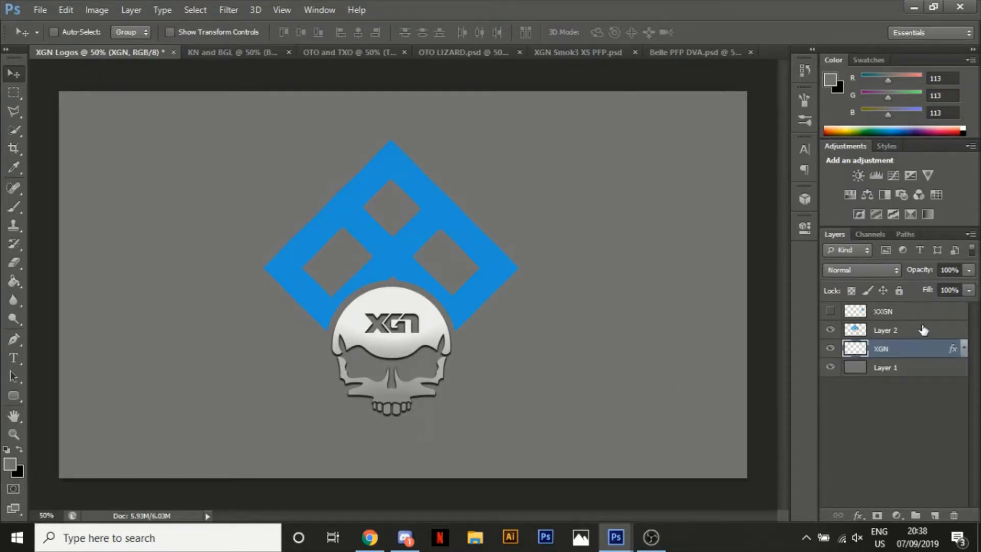
left_click(924, 330)
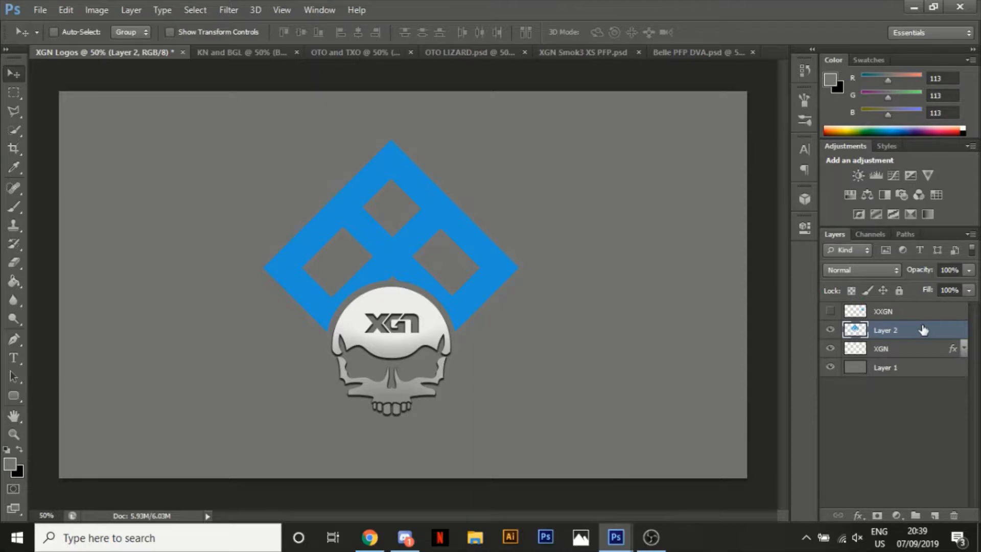
Apply a white-to-black Gradient Overlay, lightest at the diamond's tip, and a Drop Shadow to Layer 2.
key("space")
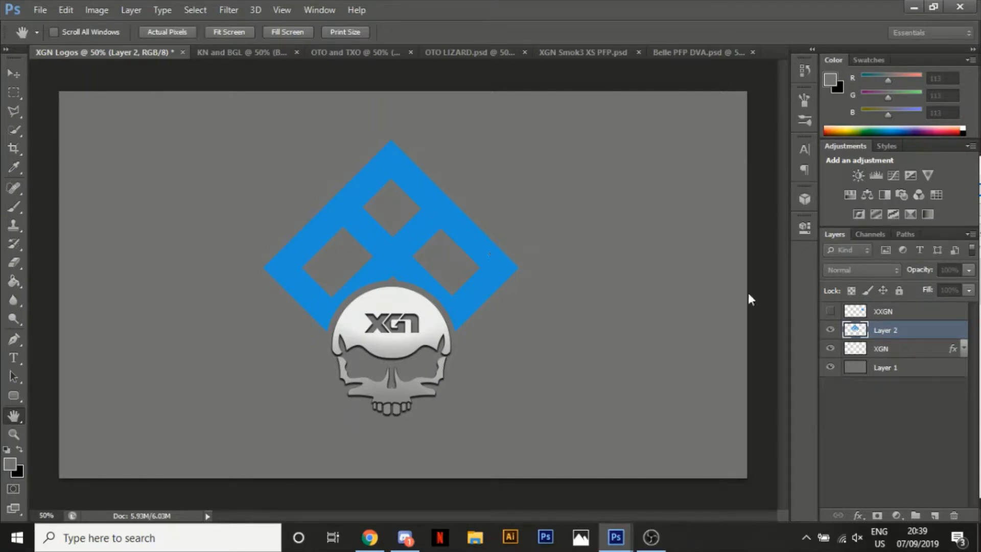
left_click(599, 352)
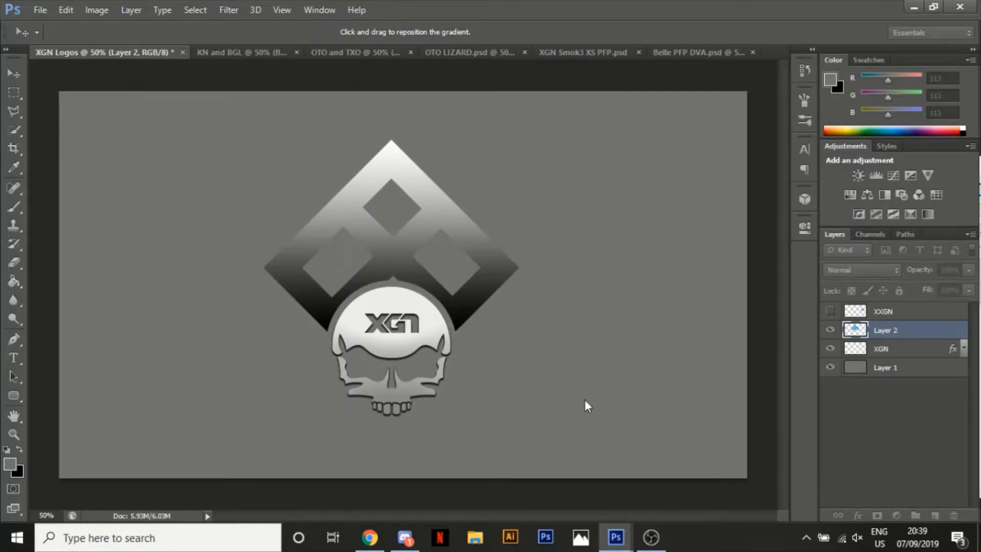
left_click_drag(585, 400, 727, 324)
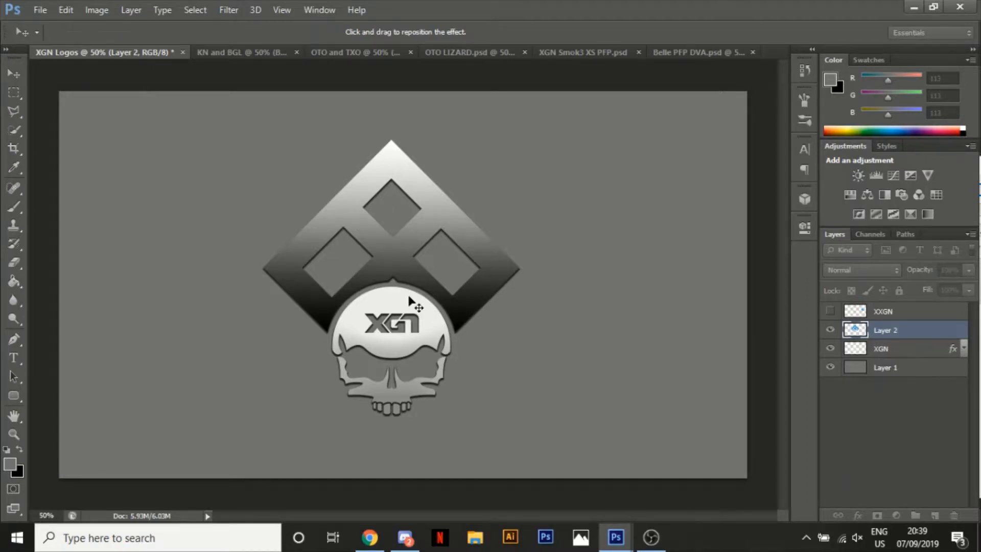
left_click(962, 193)
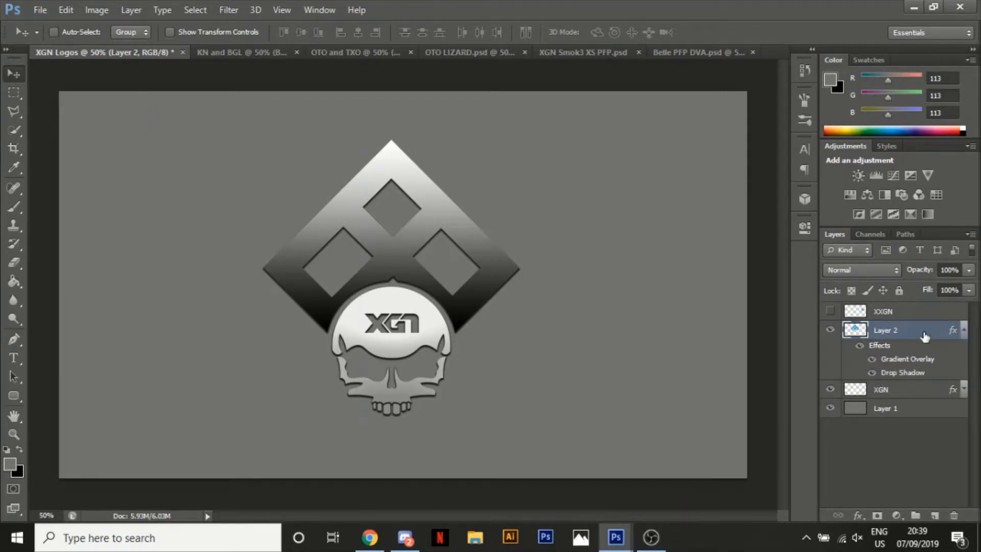
Try reversing the direction of Layer 2's Gradient Overlay.
key("h")
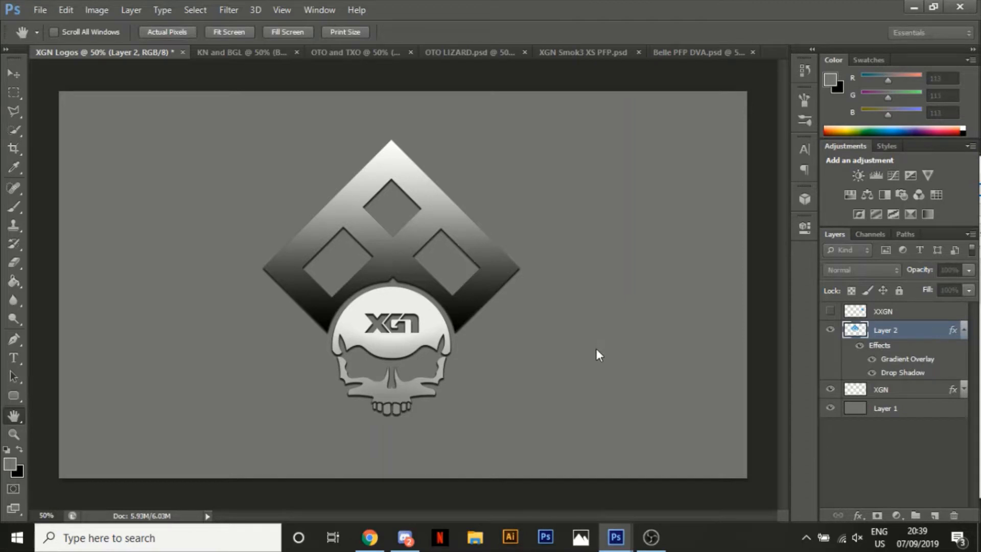
left_click(595, 349)
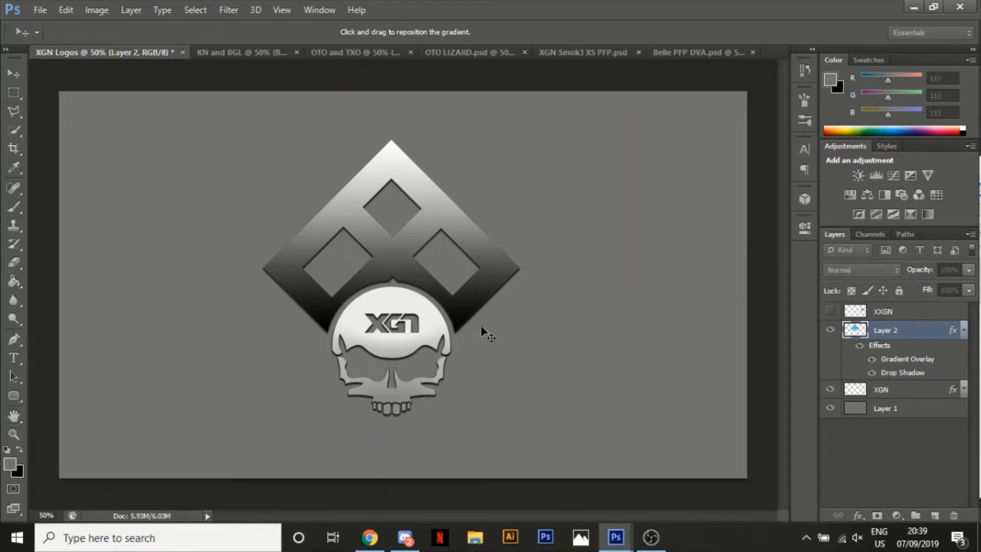
left_click(839, 243)
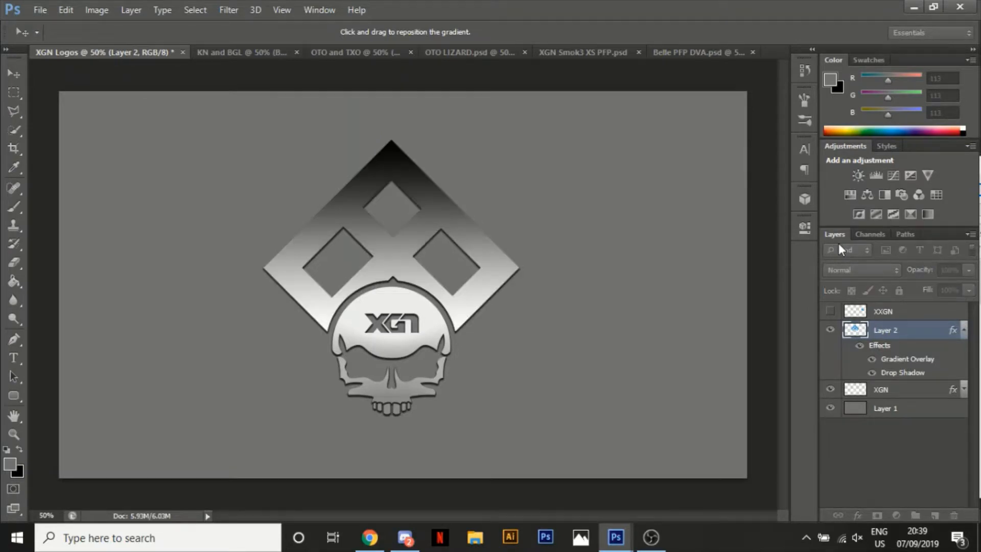
left_click(839, 243)
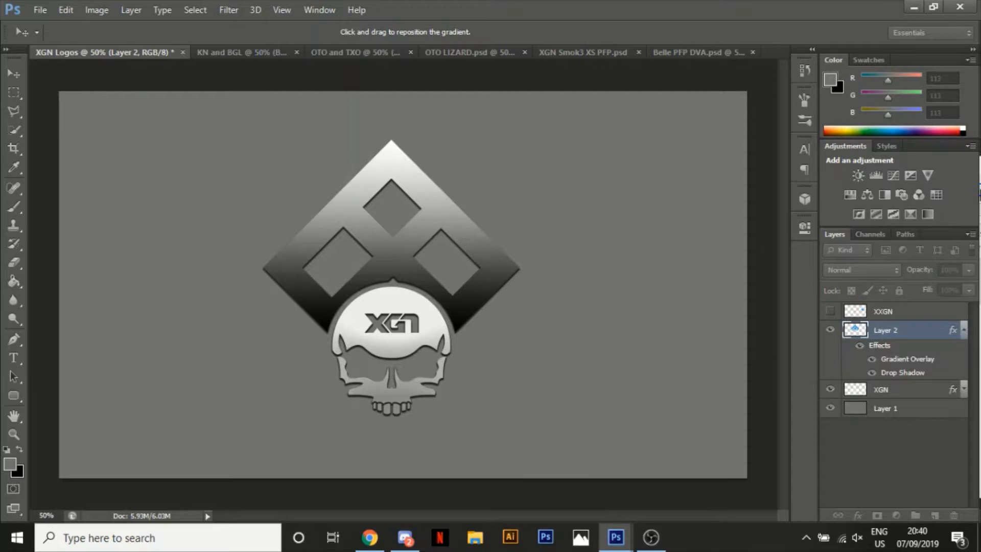
left_click(979, 191)
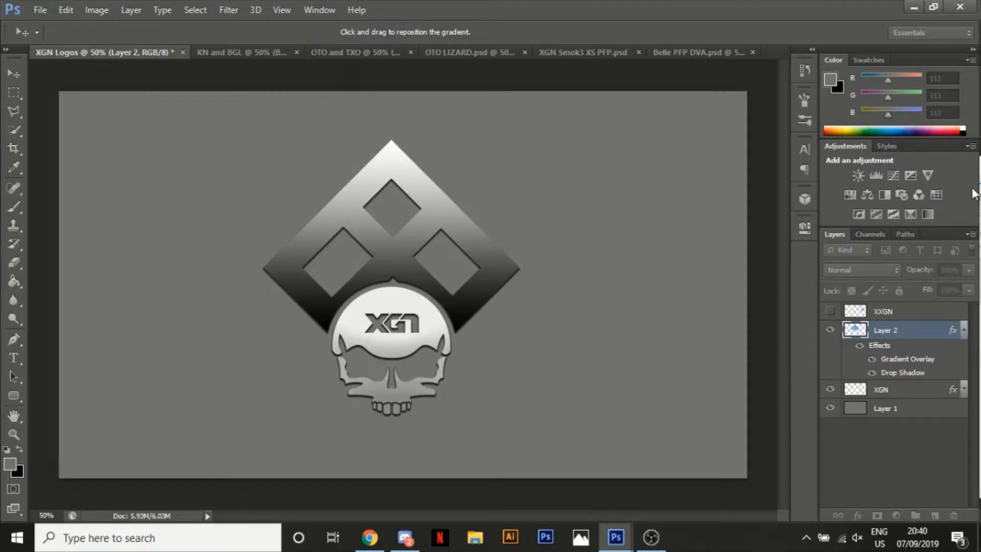
Collapse Layer 2's effects list and duplicate Layer 2 and the XGN layer together.
left_click(963, 330)
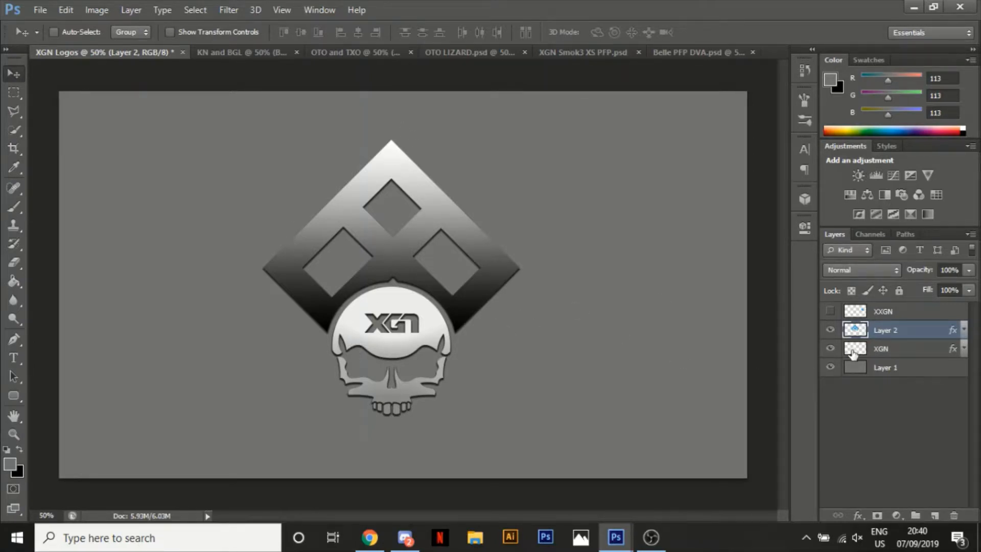
left_click(874, 352, "shift")
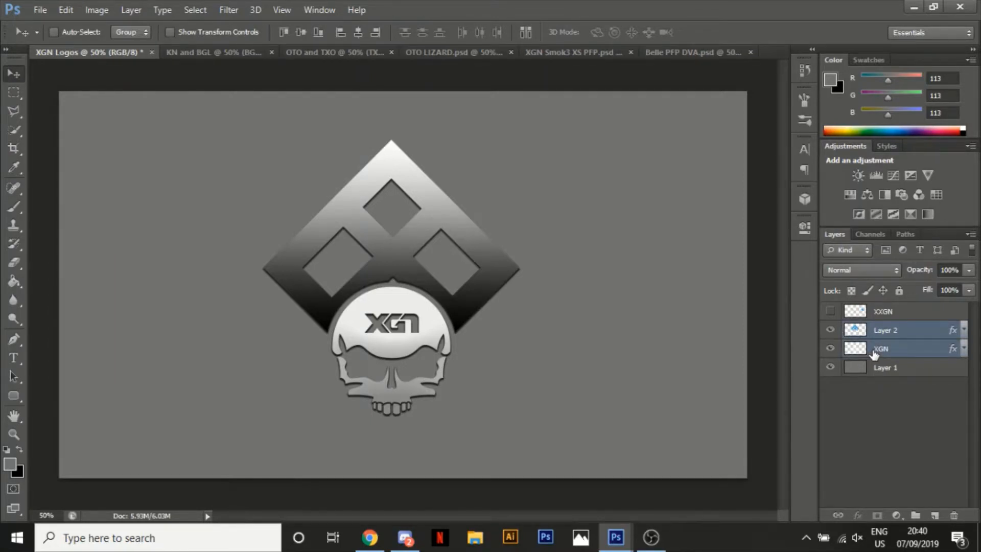
key("i")
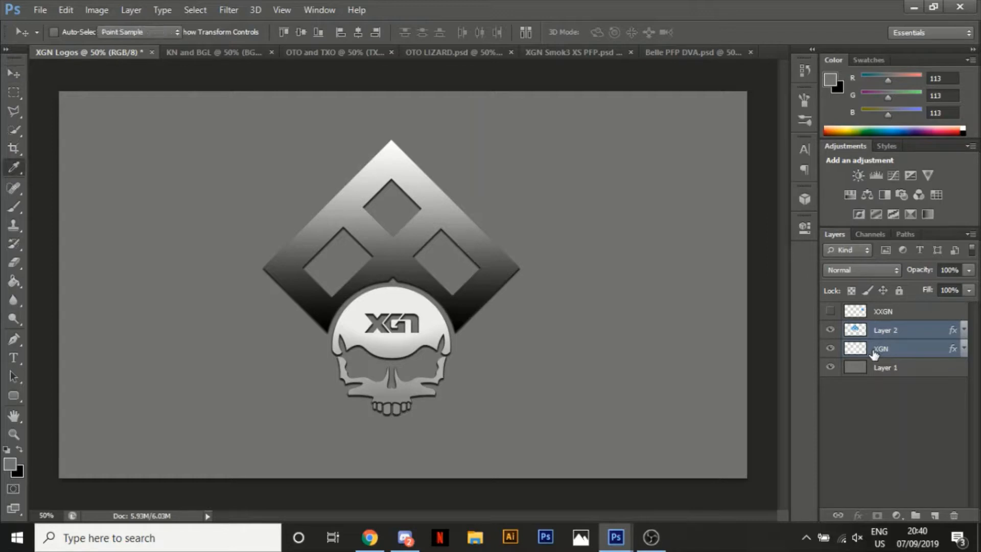
key("v")
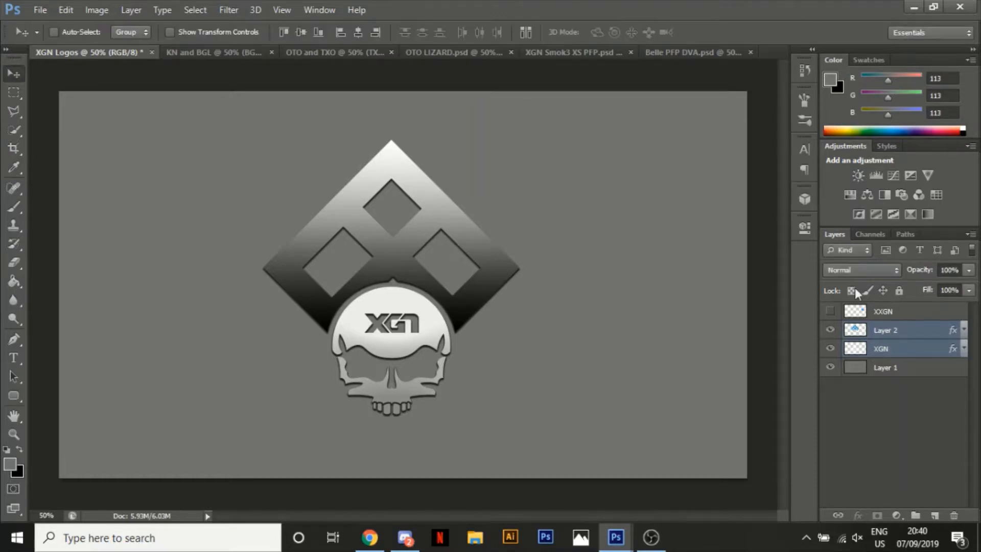
key("ctrl+j")
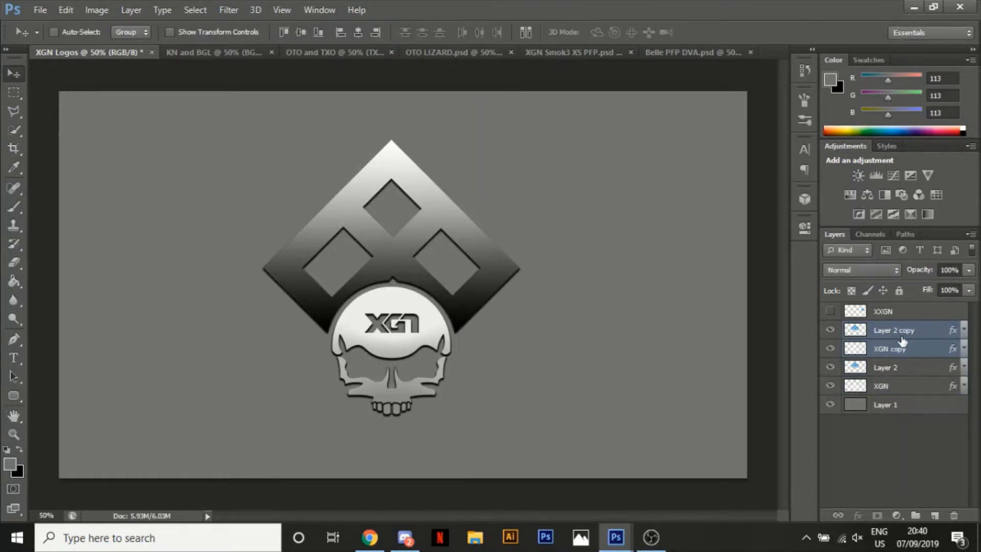
Switch off all effects on Layer 2 copy and XGN copy, collapse their effects lists, and hide both copies.
left_click(961, 349)
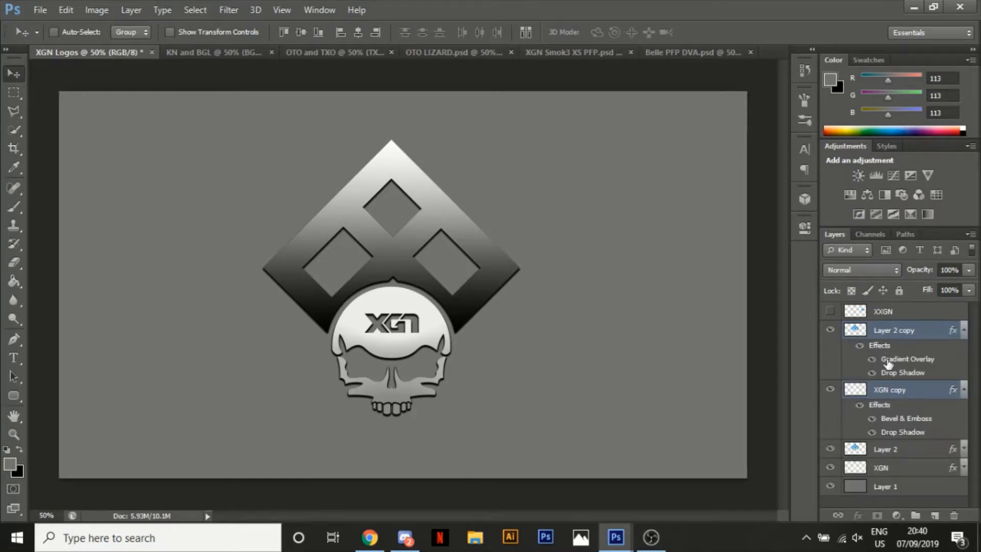
left_click(859, 346)
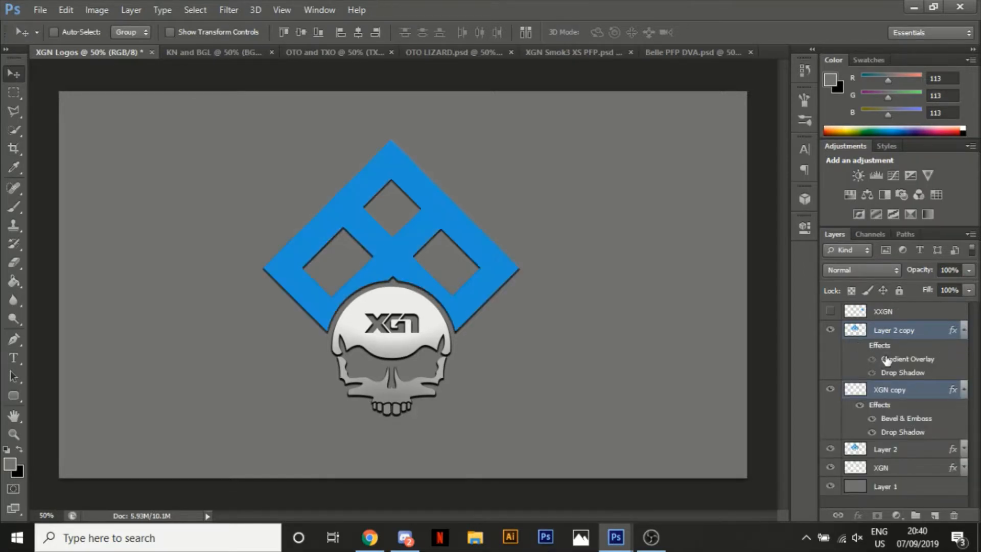
left_click(859, 404)
left_click(964, 390)
left_click(963, 330)
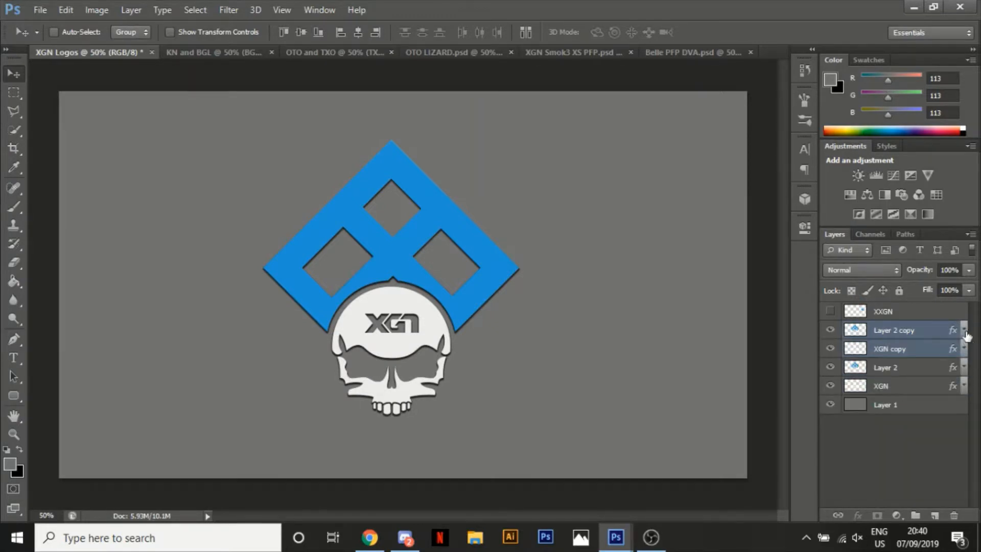
left_click(830, 349)
left_click(830, 330)
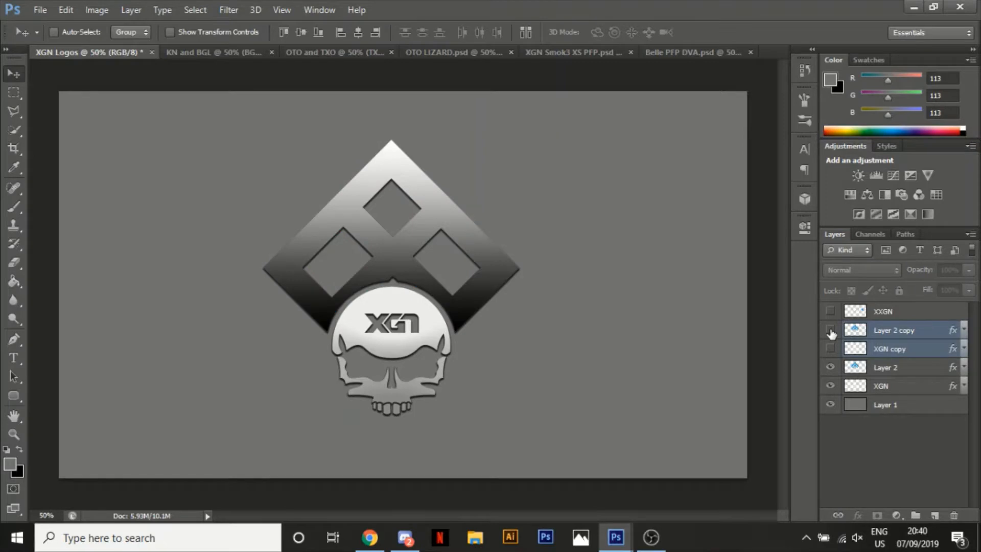
Compare the flat logo copies with the styled Layer 2 and XGN originals by toggling layer visibility, leaving only the originals showing.
left_click(830, 330)
left_click(830, 348)
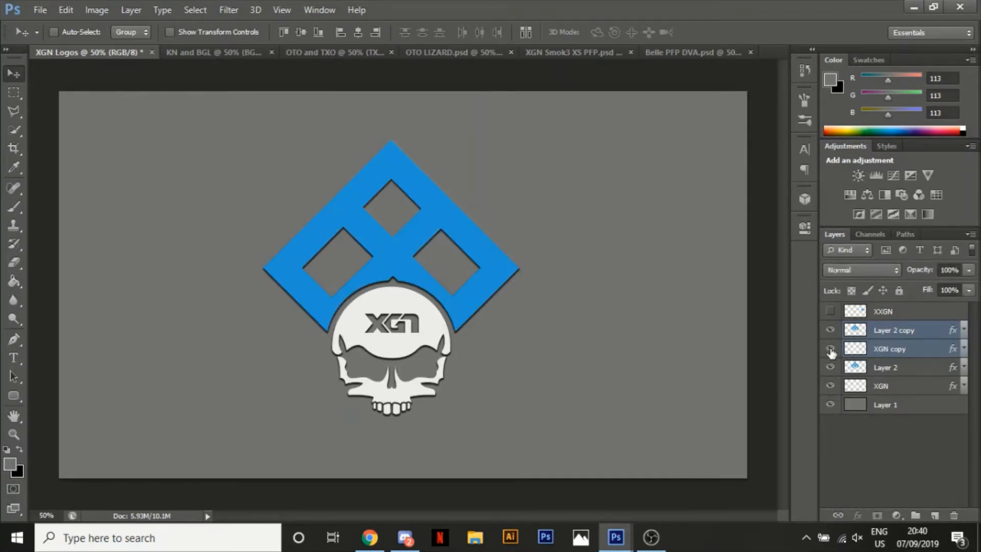
left_click(830, 349)
left_click(830, 330)
left_click(830, 368)
left_click(830, 386)
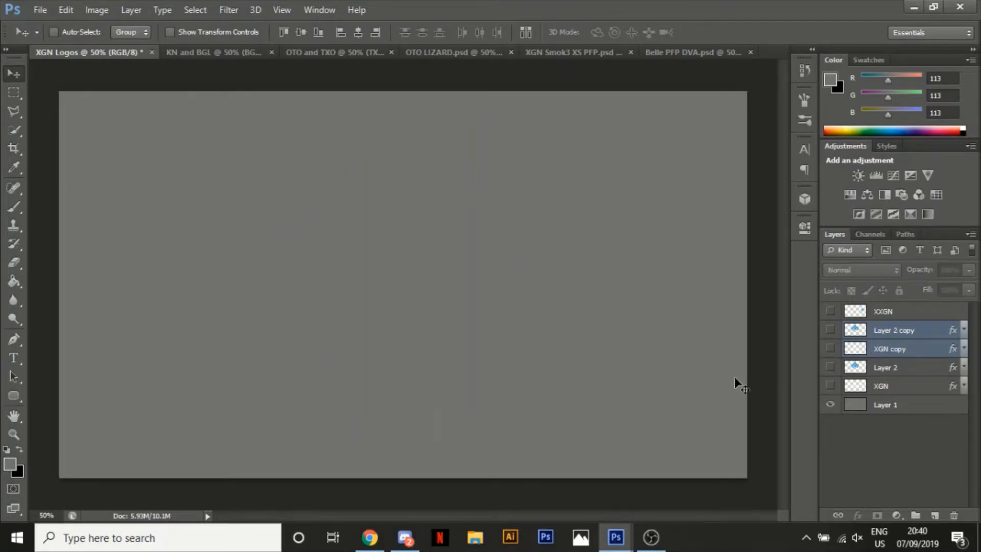
left_click(830, 330)
left_click(830, 348)
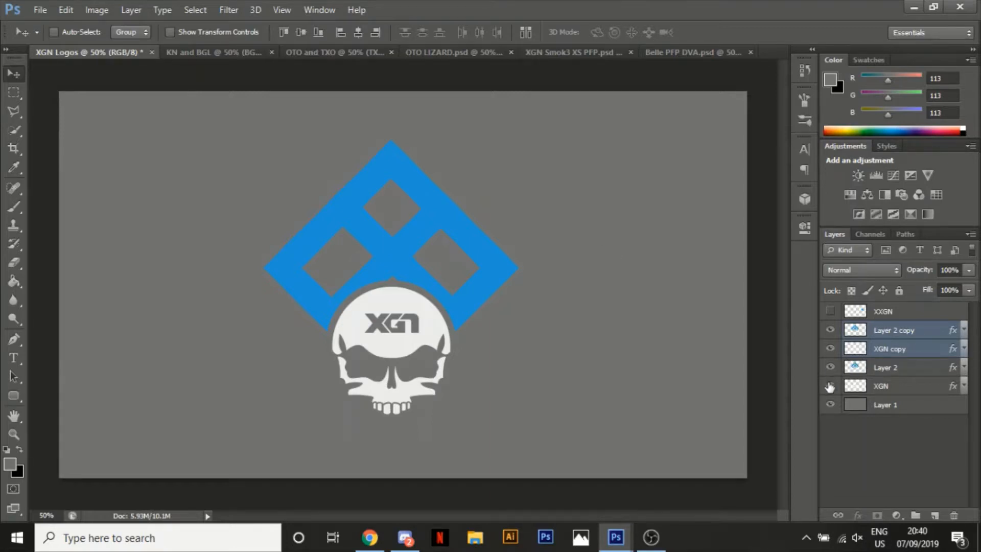
left_click(830, 348)
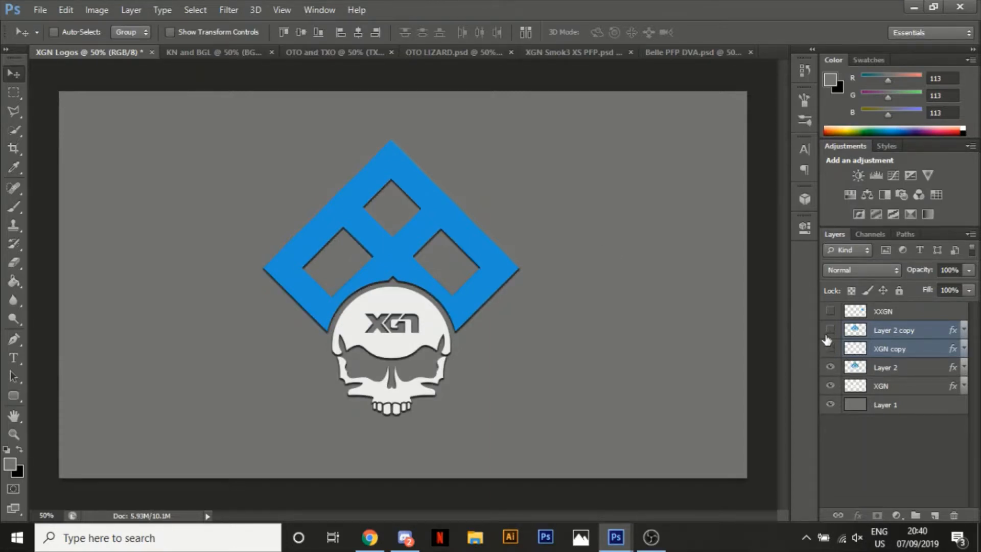
left_click(830, 329)
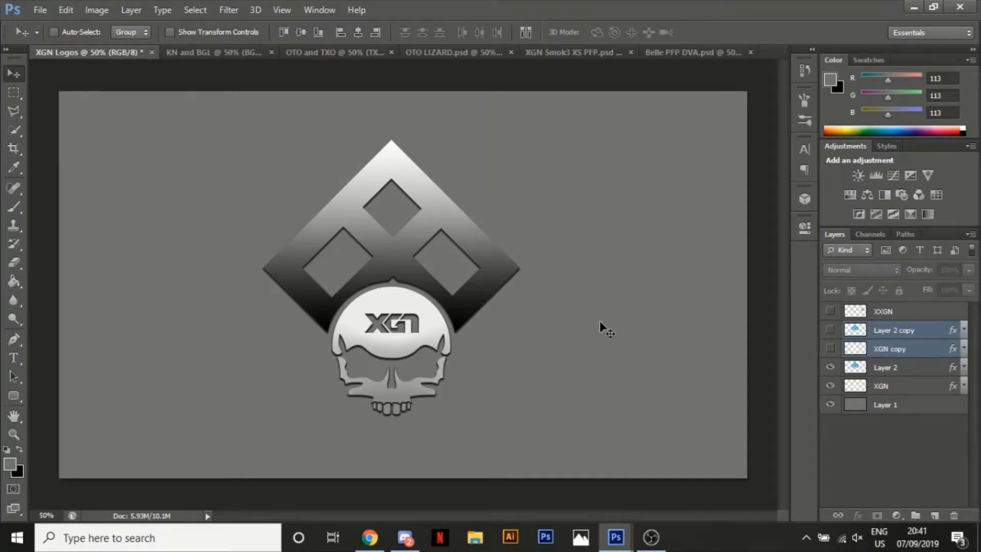
Hide Layer 2 and XGN, show the XXGN layer, and move its emblem-and-lettering logo to the middle of the canvas.
mouse_move(829, 350)
left_mouse_down()
mouse_move(829, 325)
mouse_move(830, 388)
left_mouse_up()
left_click(829, 310)
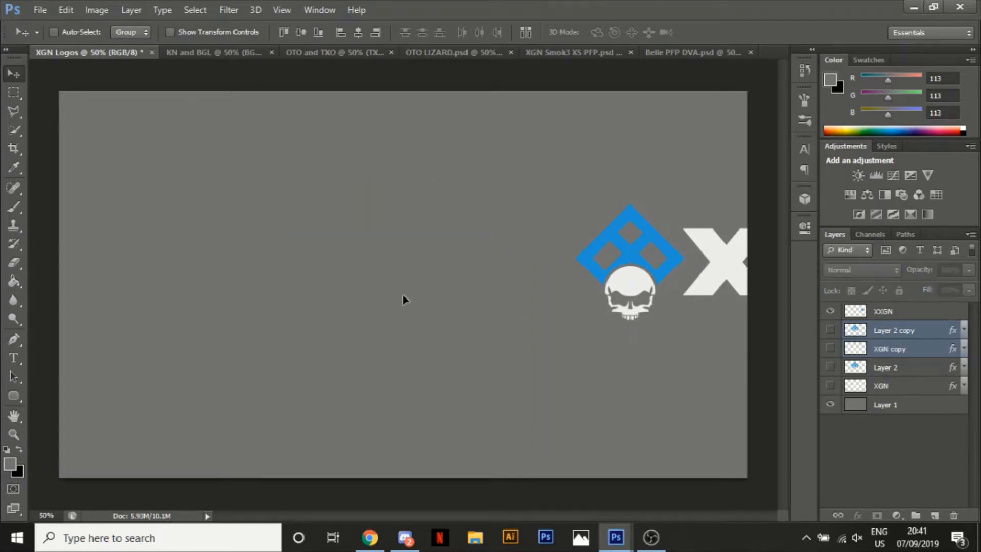
left_click(897, 312)
left_click_drag(661, 292, 315, 267)
left_click_drag(434, 247, 466, 277)
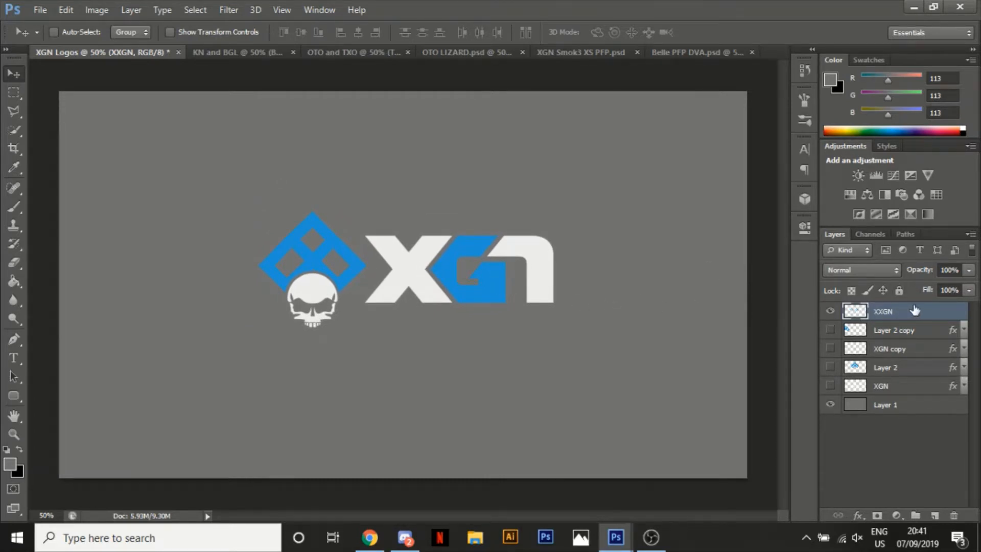
Add a Drop Shadow to the XXGN layer and readjust it to sit closer to the logo.
key("space")
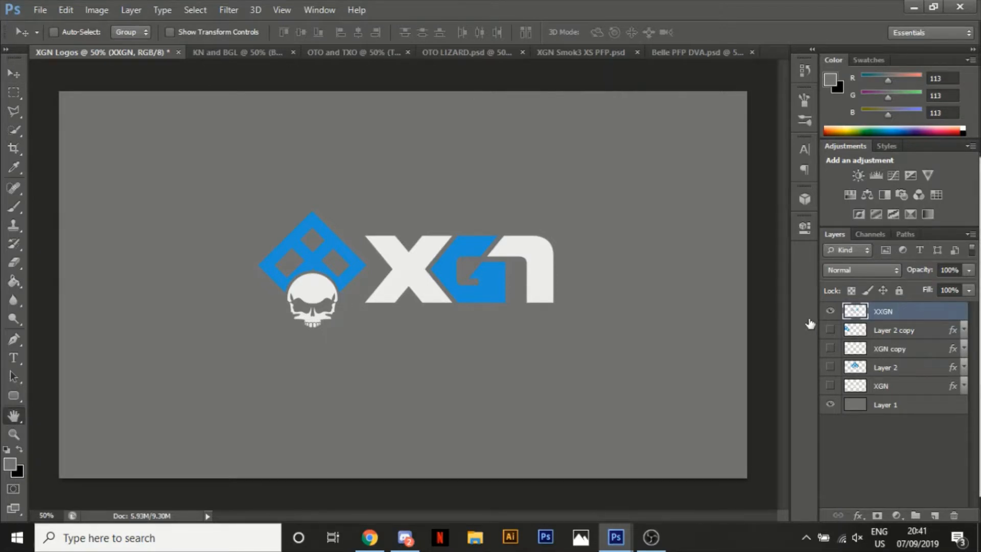
left_click(592, 398)
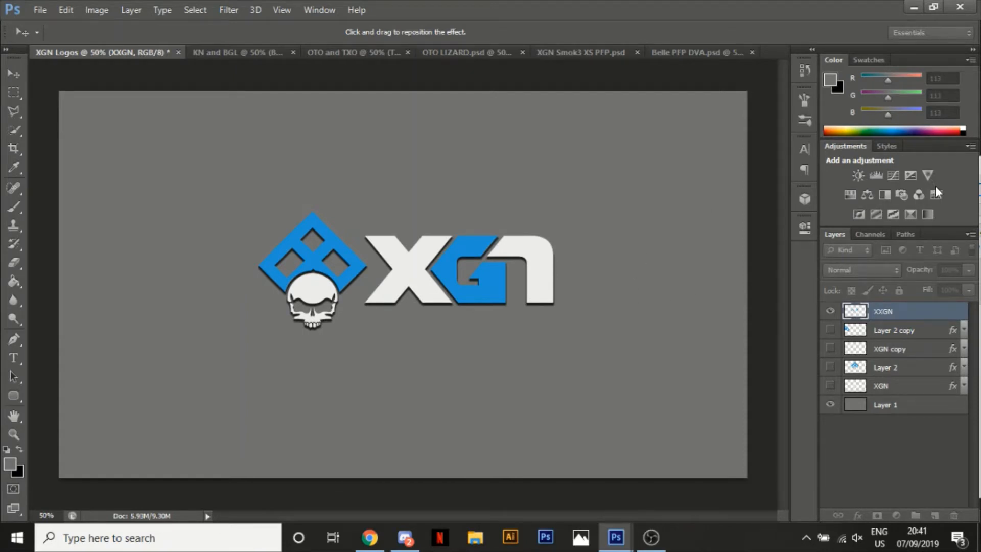
key("Return")
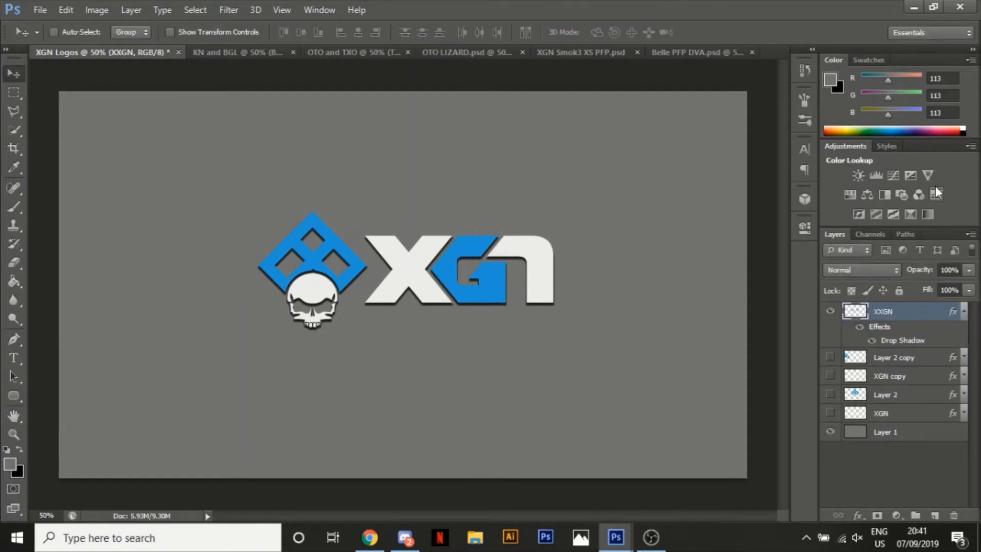
double_click(913, 318)
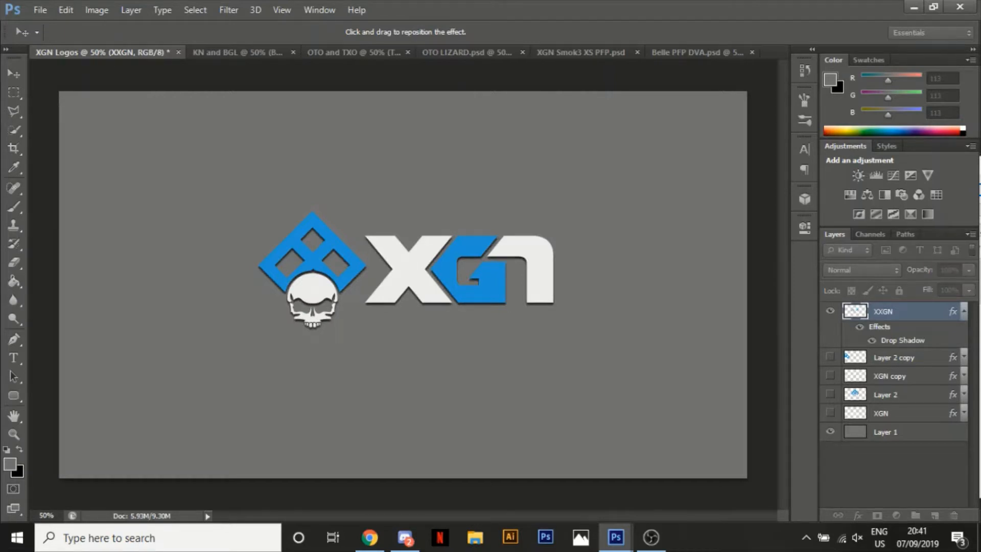
key("Return")
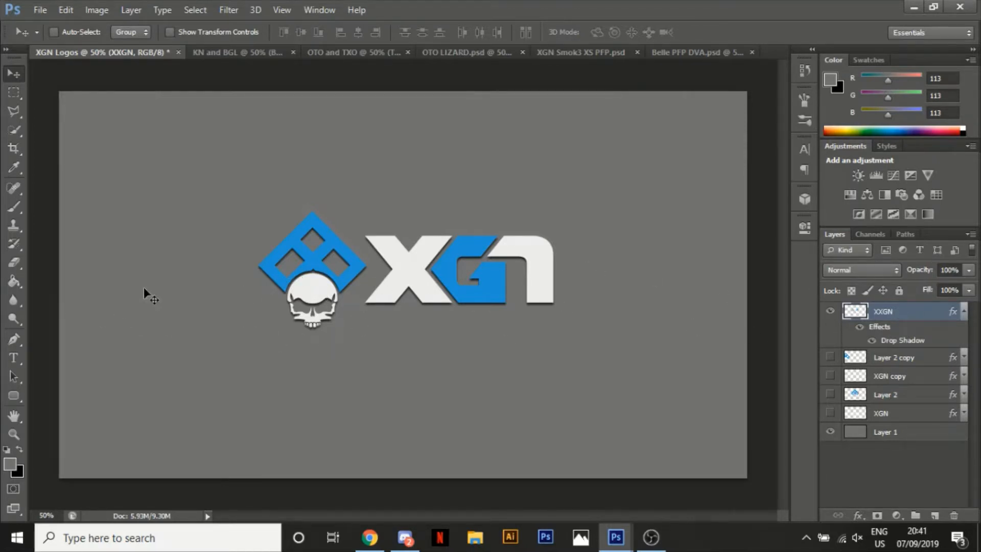
Duplicate the XXGN layer, then collapse the original's effects list and hide the original.
key("ctrl+j")
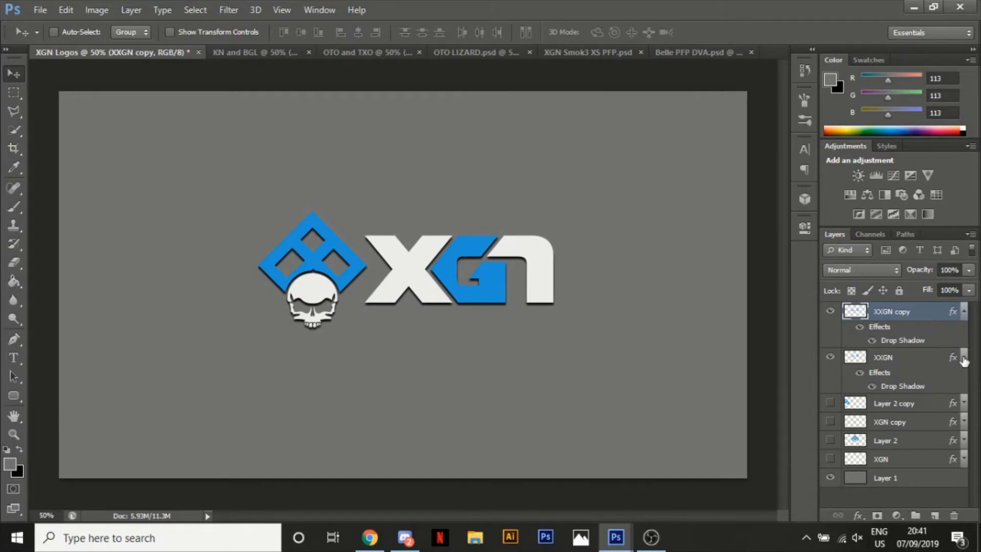
left_click(963, 359)
left_click(829, 357)
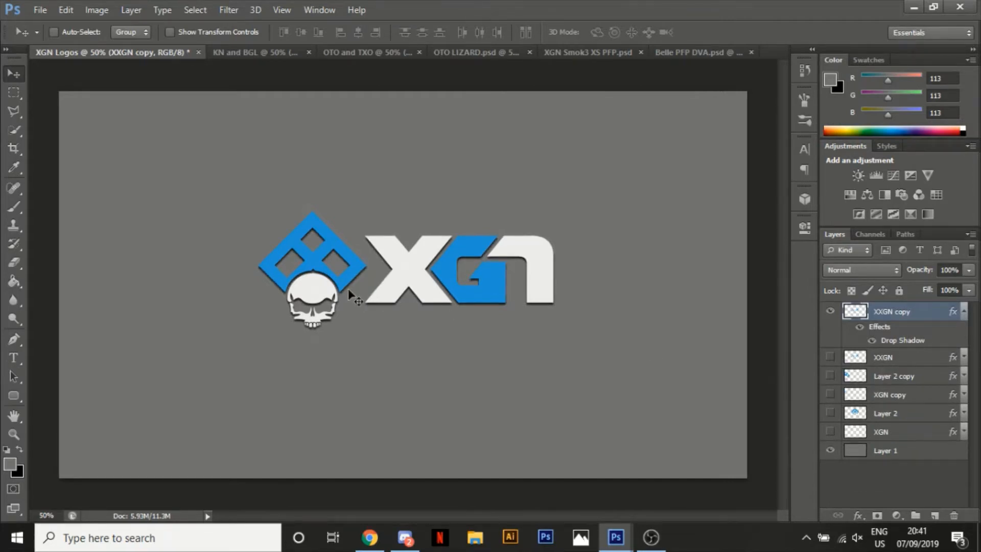
Select the skull-and-diamond emblem on XXGN copy with Quick Selection, cut it to a new layer, and collapse that layer's effects list.
left_click(14, 130)
mouse_move(281, 268)
left_mouse_down()
mouse_move(301, 302)
mouse_move(293, 339)
left_mouse_up()
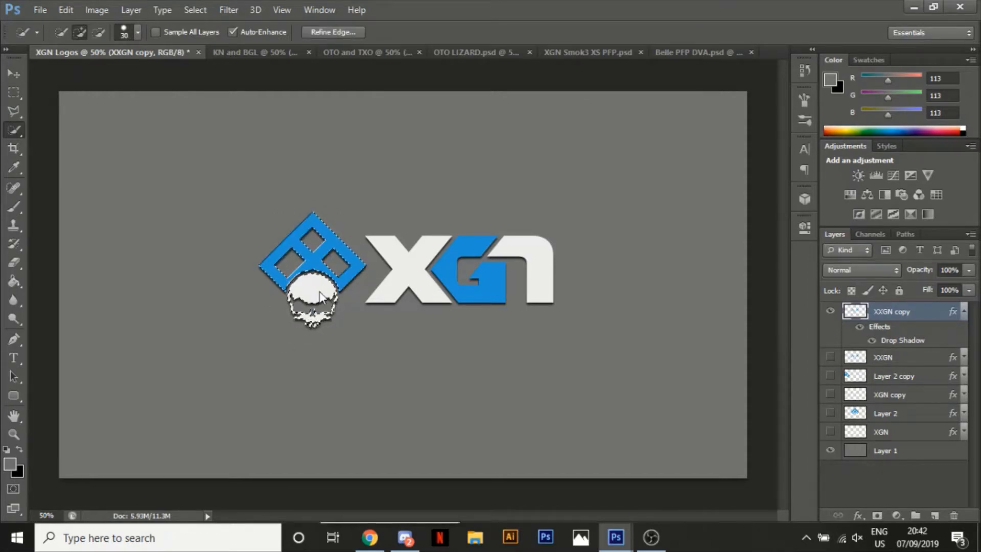
key("ctrl+j")
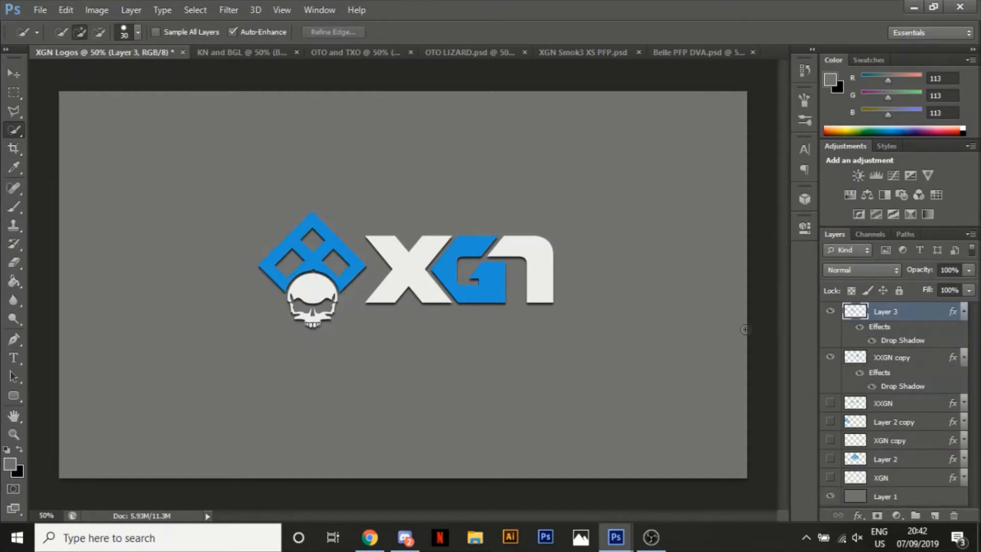
left_click(830, 312)
left_click(831, 312)
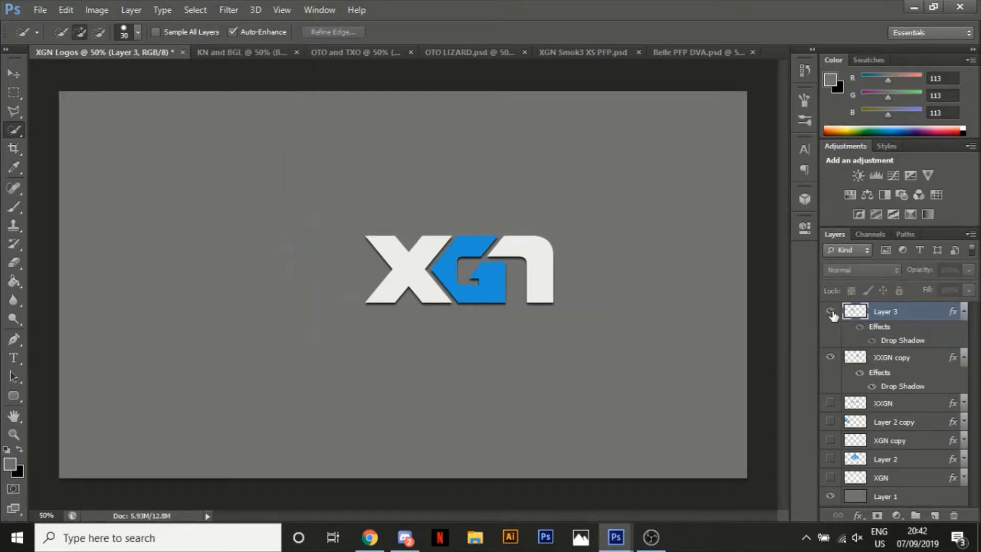
left_click(958, 313)
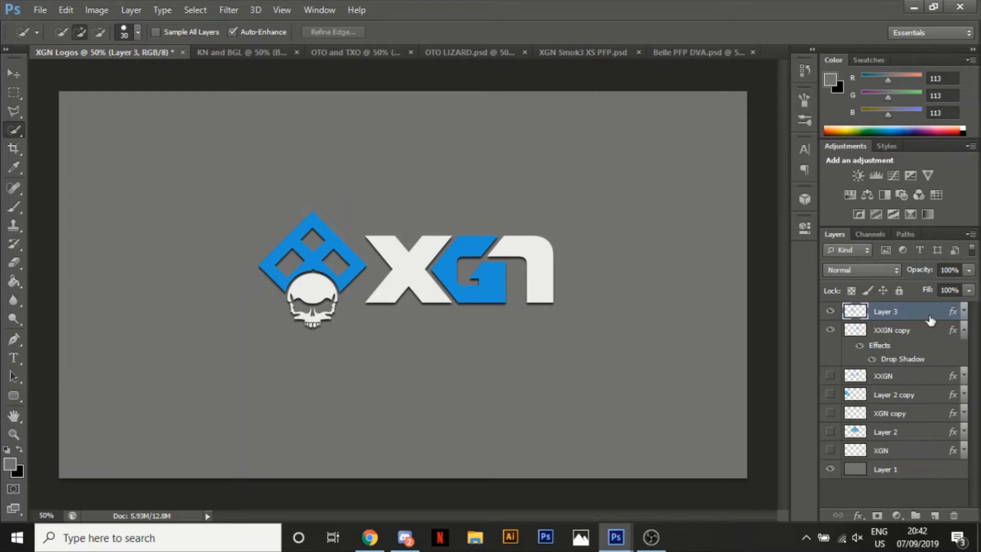
key("h")
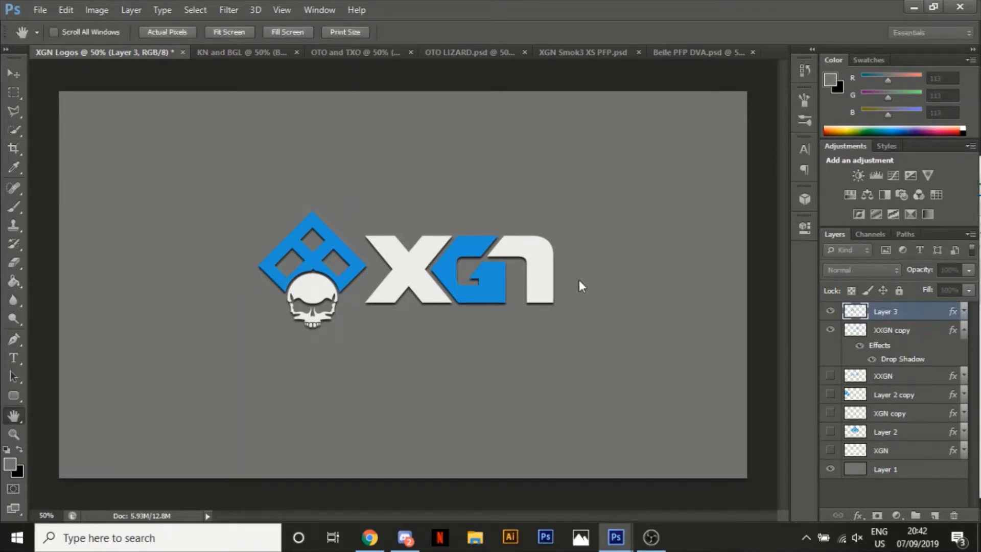
left_click(612, 239)
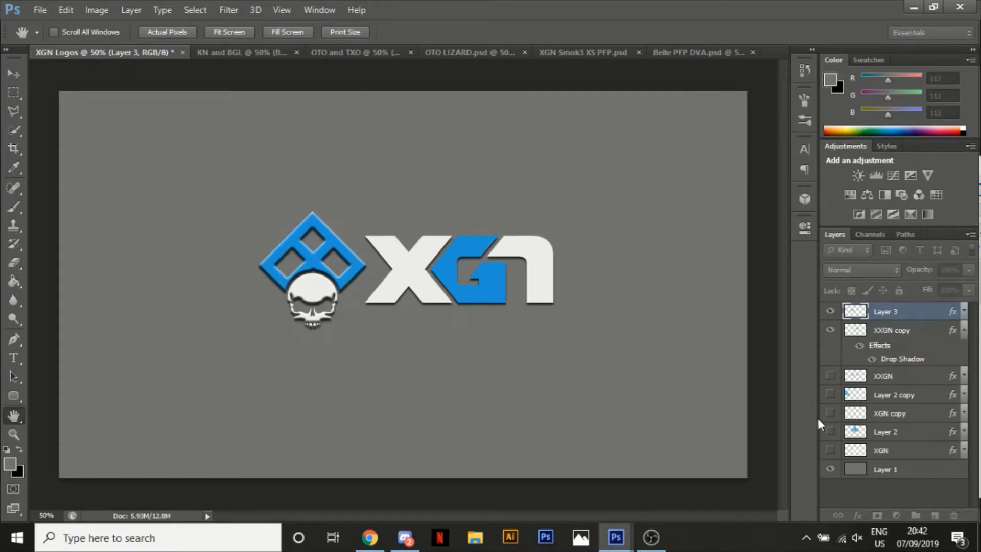
left_click_drag(817, 419, 722, 419)
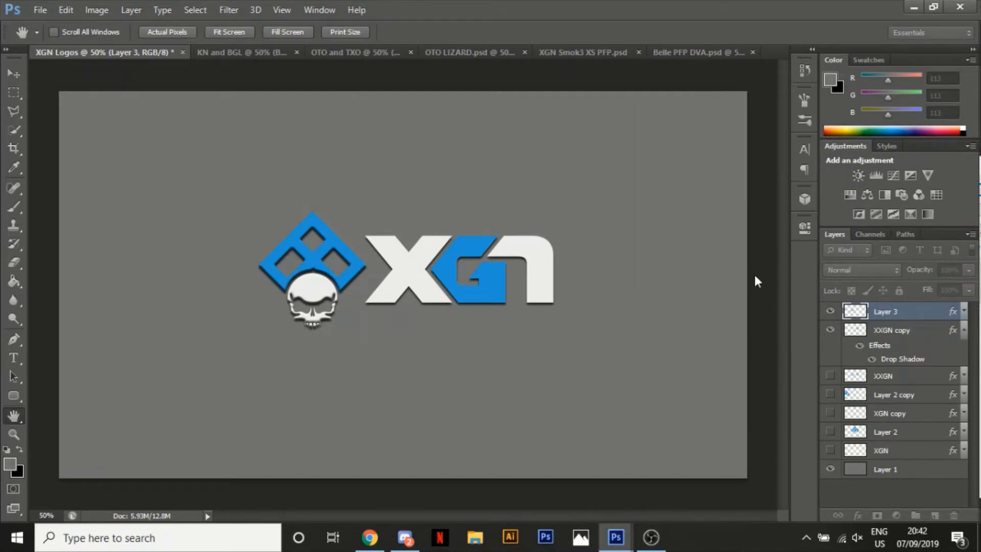
left_click_drag(771, 277, 842, 282)
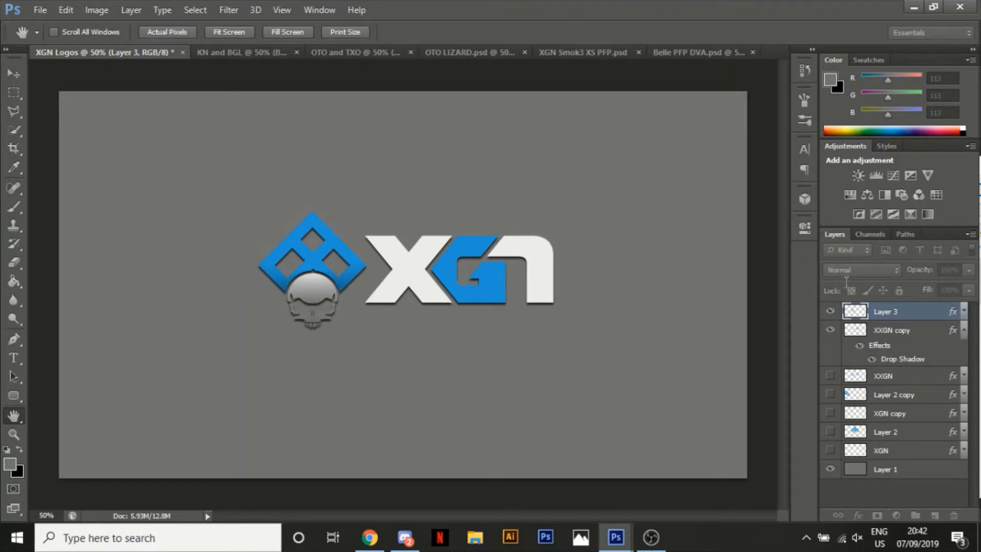
left_click(754, 360)
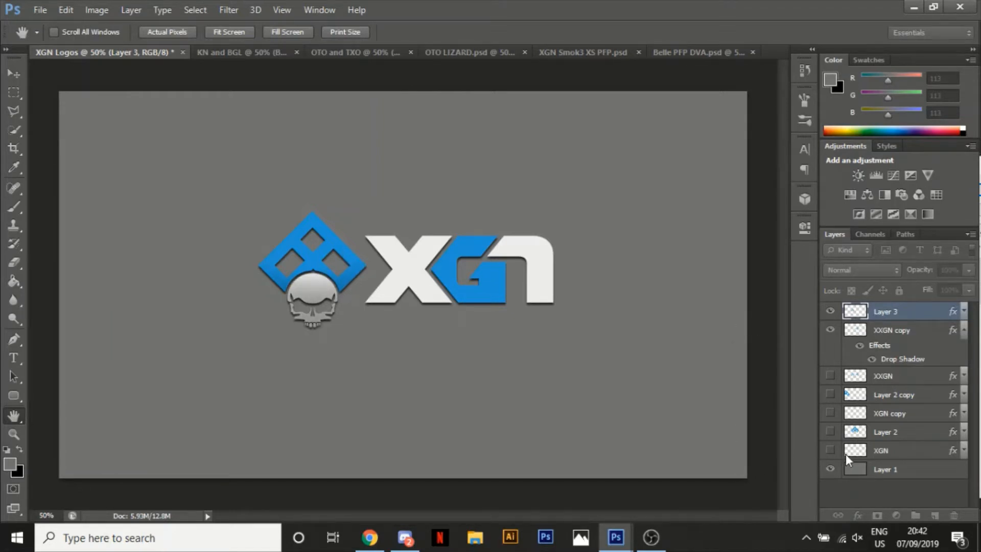
key("i")
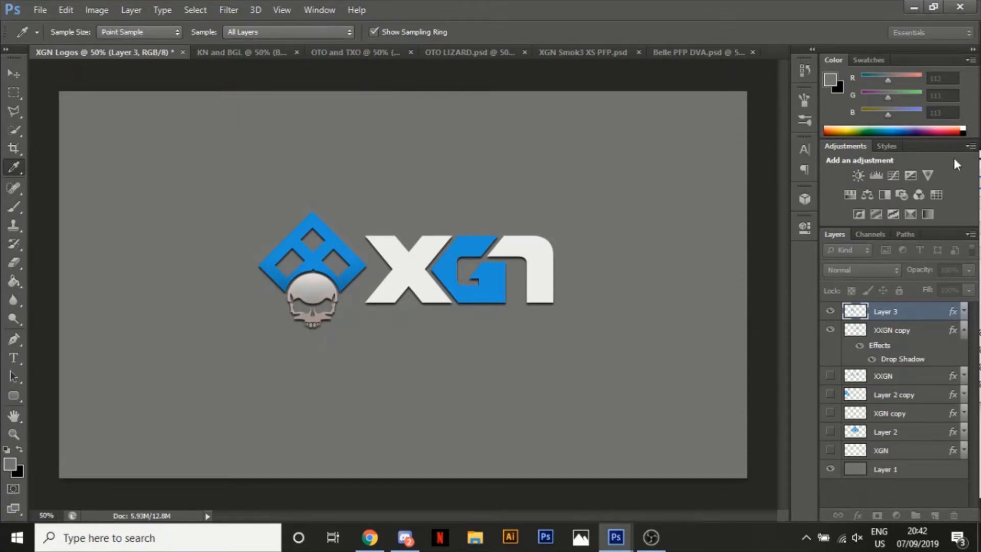
key("h")
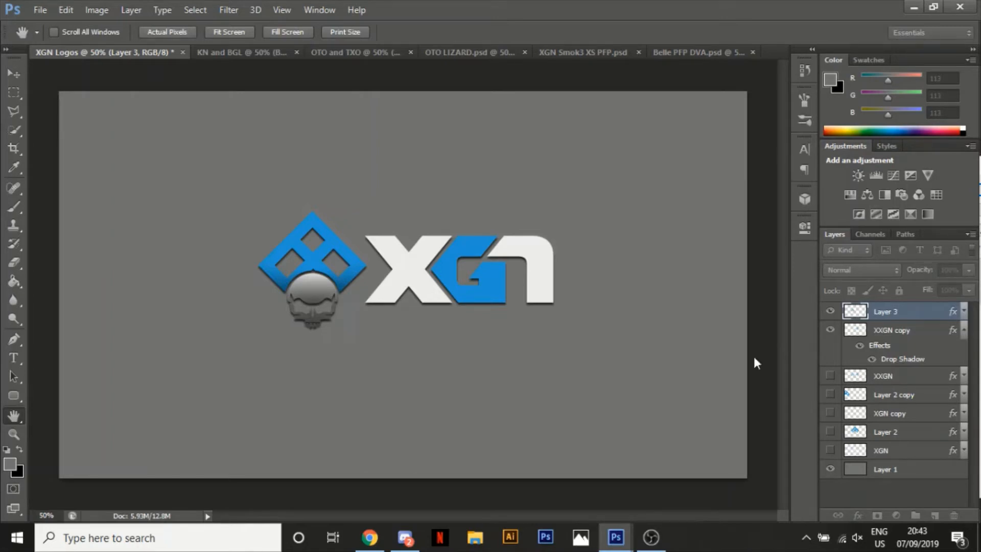
left_click(562, 223)
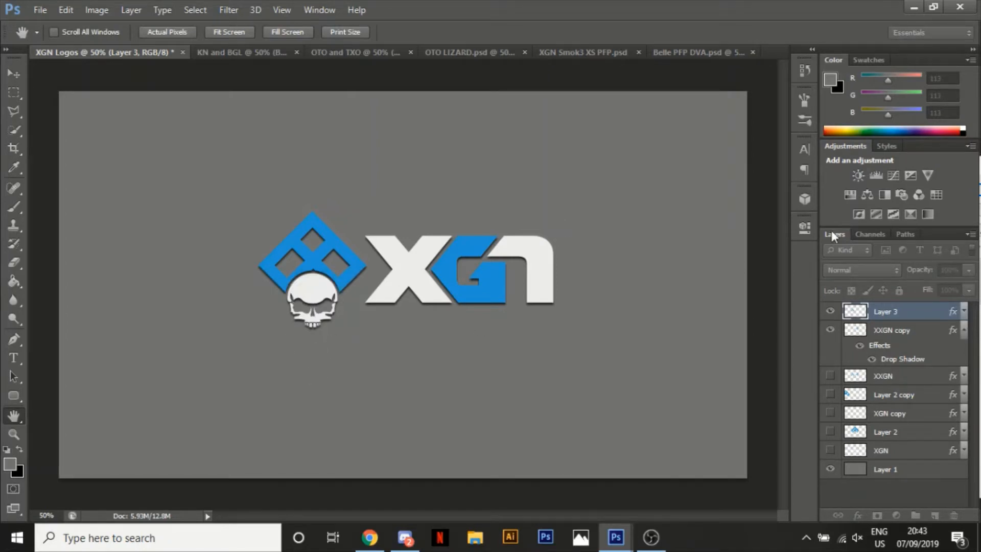
key("w")
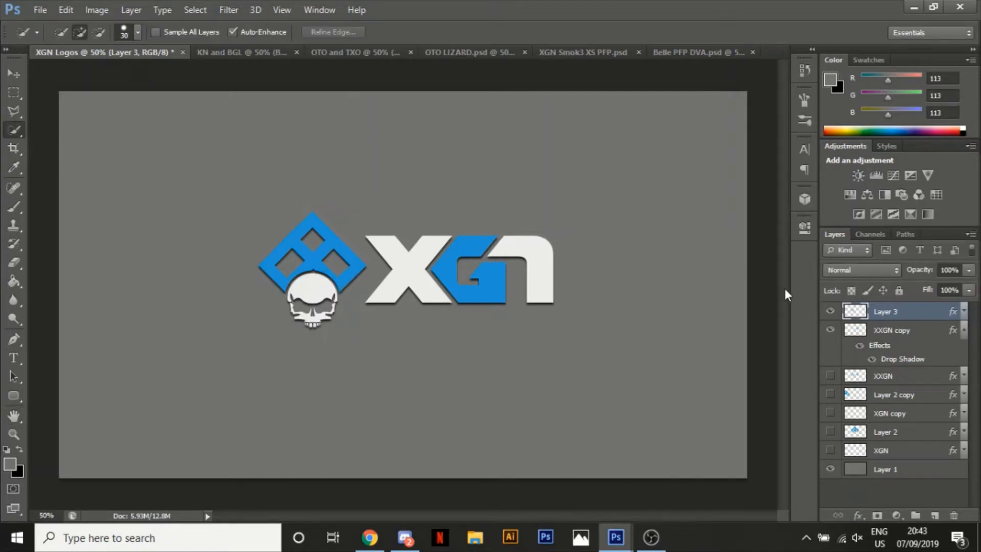
Select the blue G on XXGN copy with Quick Selection, put it on a new layer, and collapse both layers' effects lists.
left_click(964, 329)
left_click(934, 330)
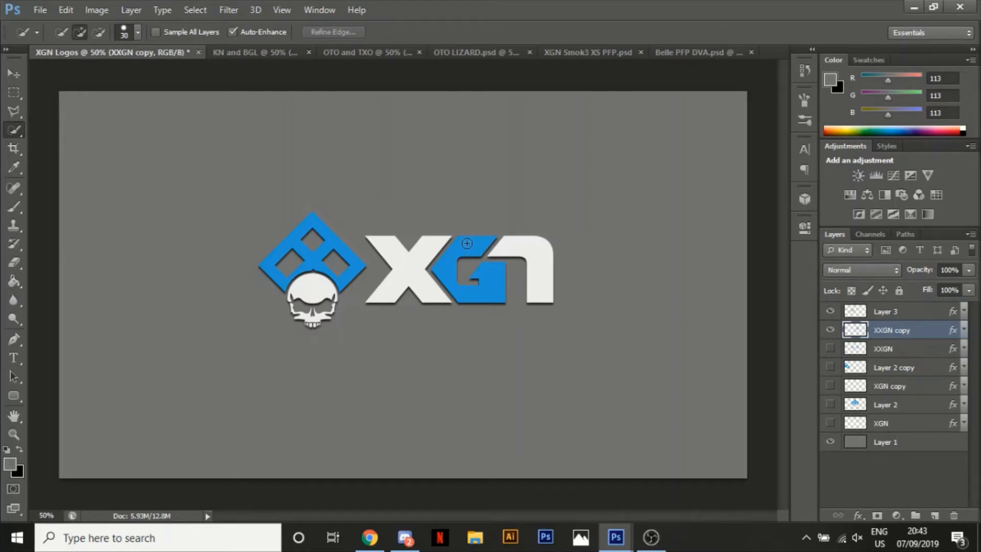
left_click_drag(466, 244, 487, 280)
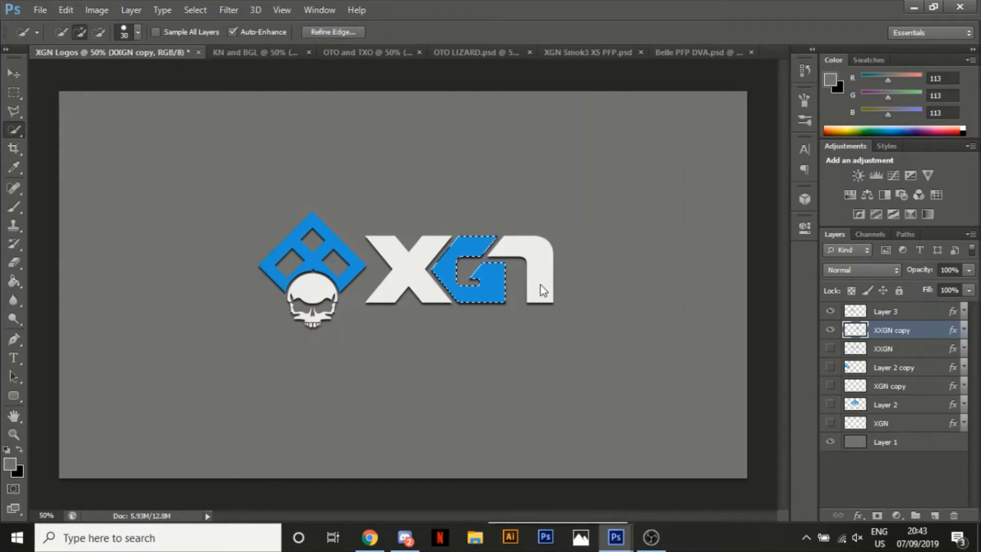
key("ctrl+j")
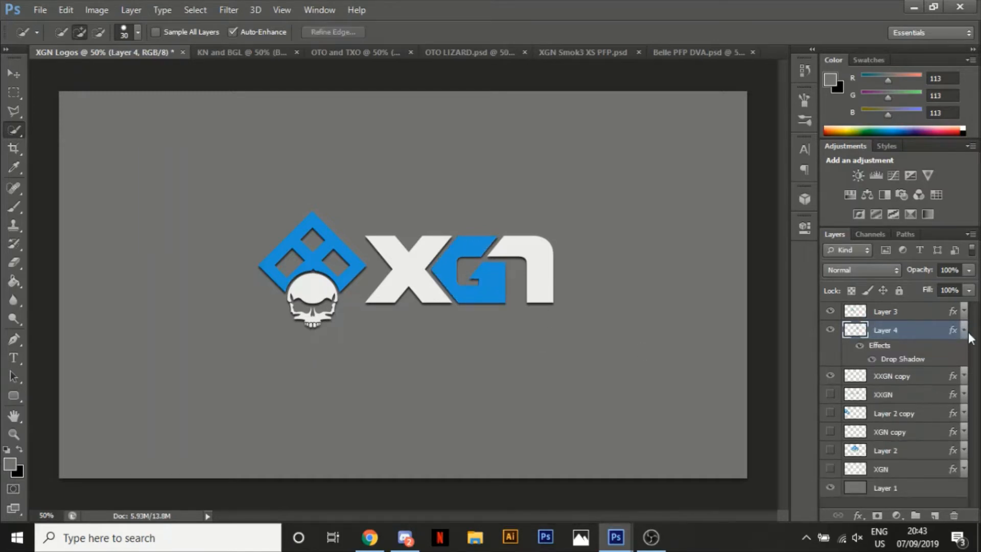
left_click(965, 333)
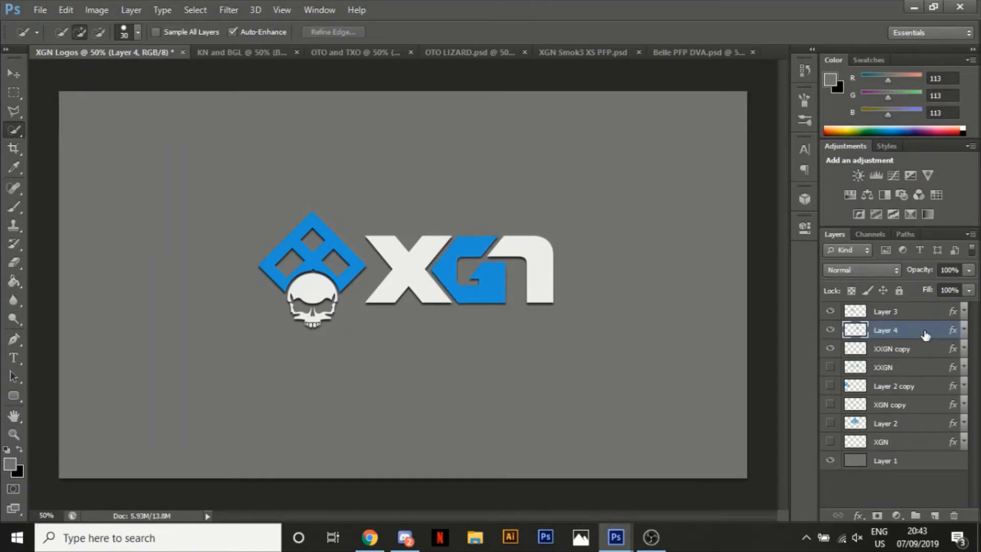
Add an orange Color Overlay to the G on Layer 4.
key("h")
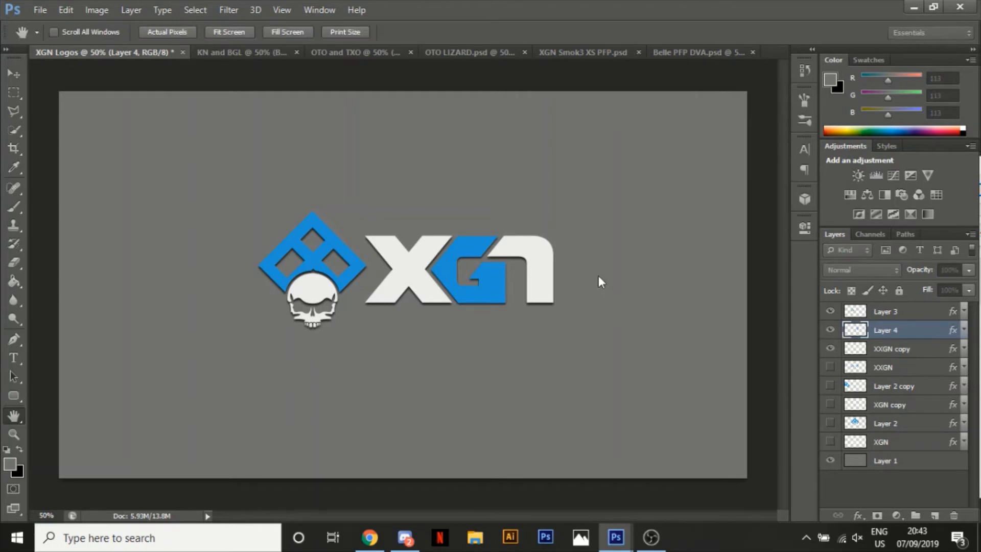
left_click(589, 333)
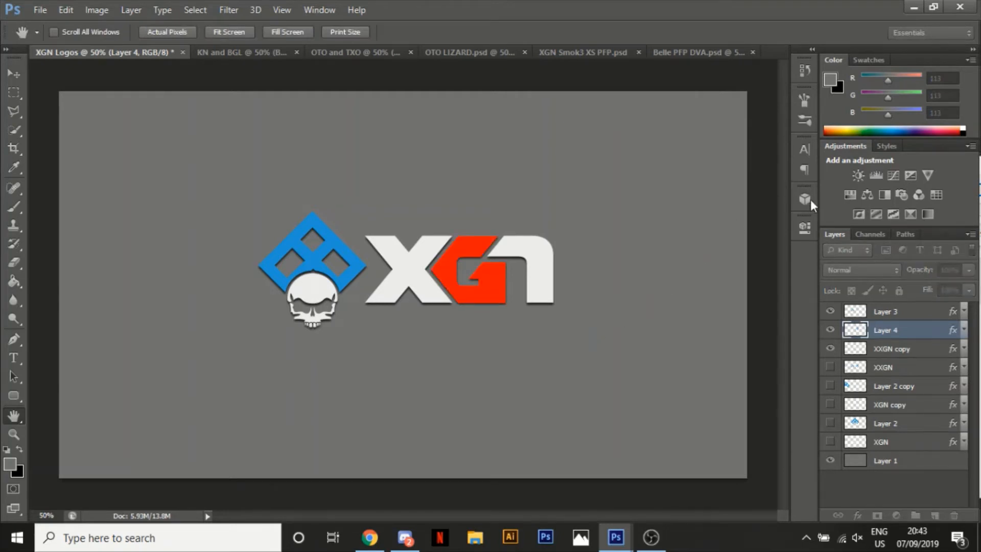
key("i")
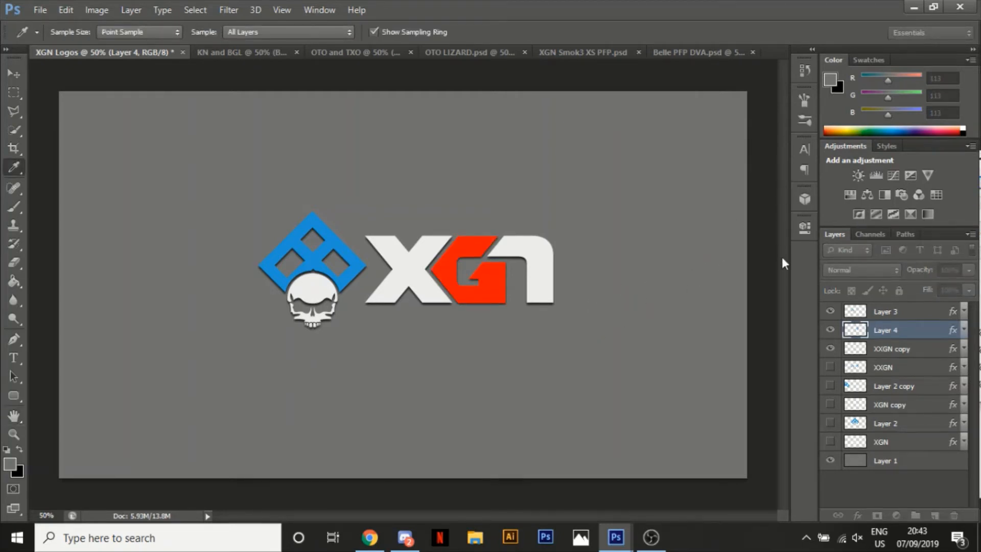
left_click(795, 356)
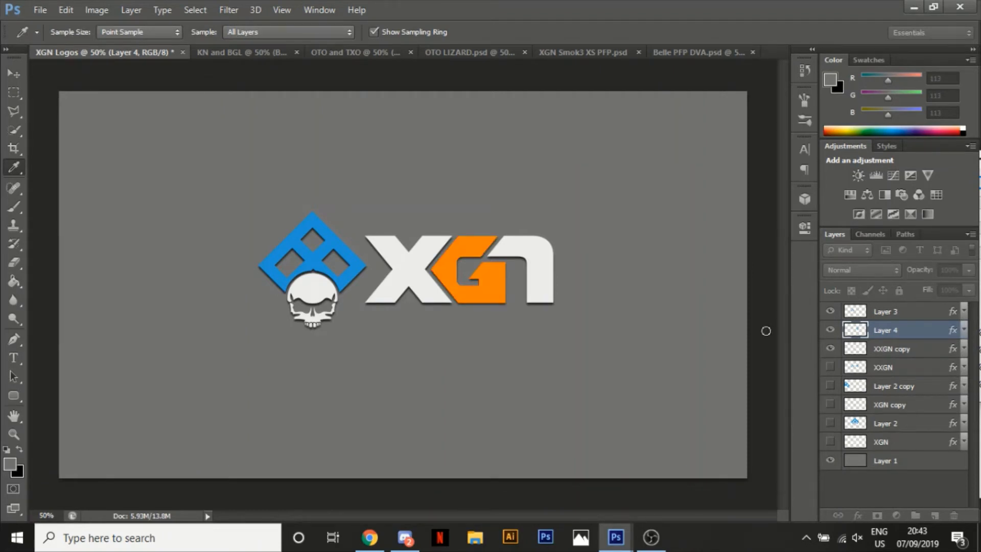
key("h")
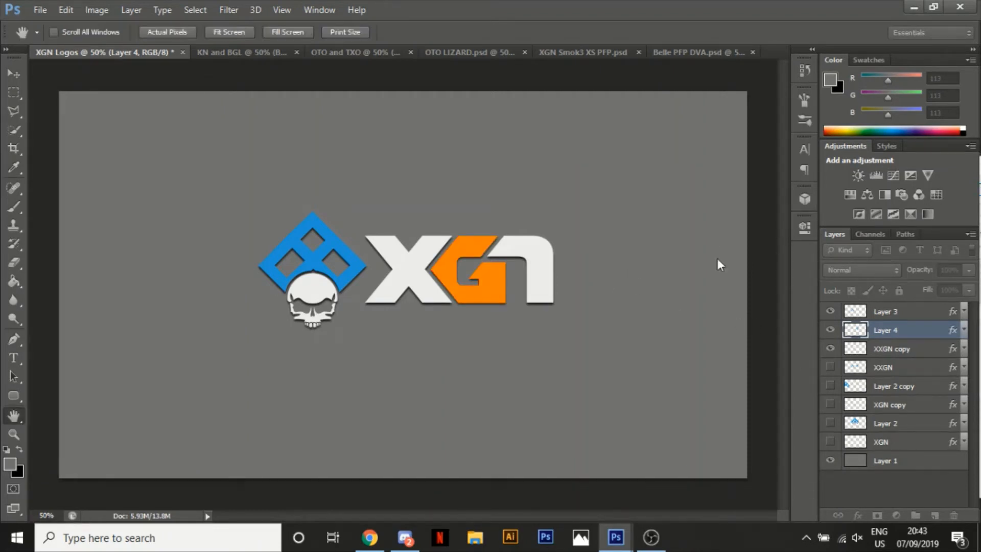
left_click(596, 351)
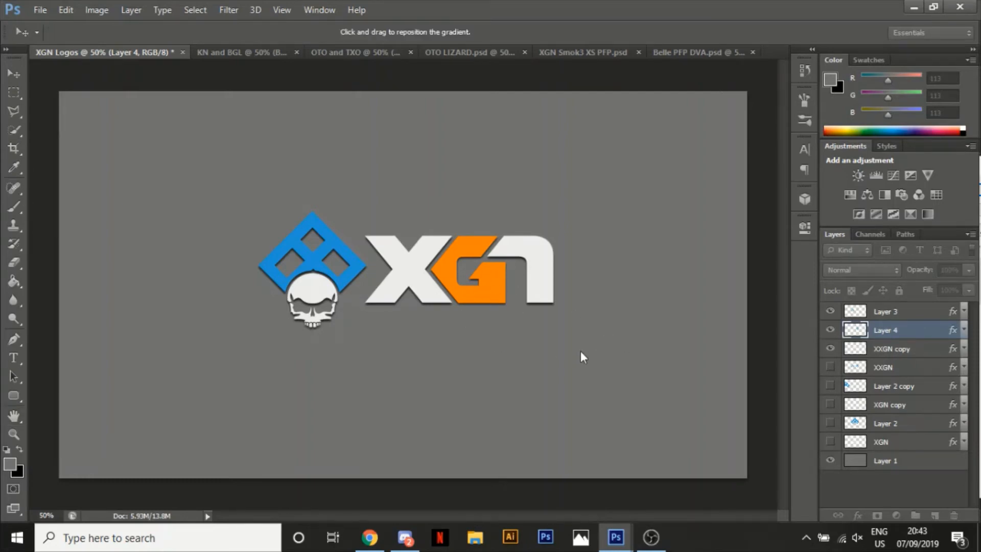
left_click(587, 334)
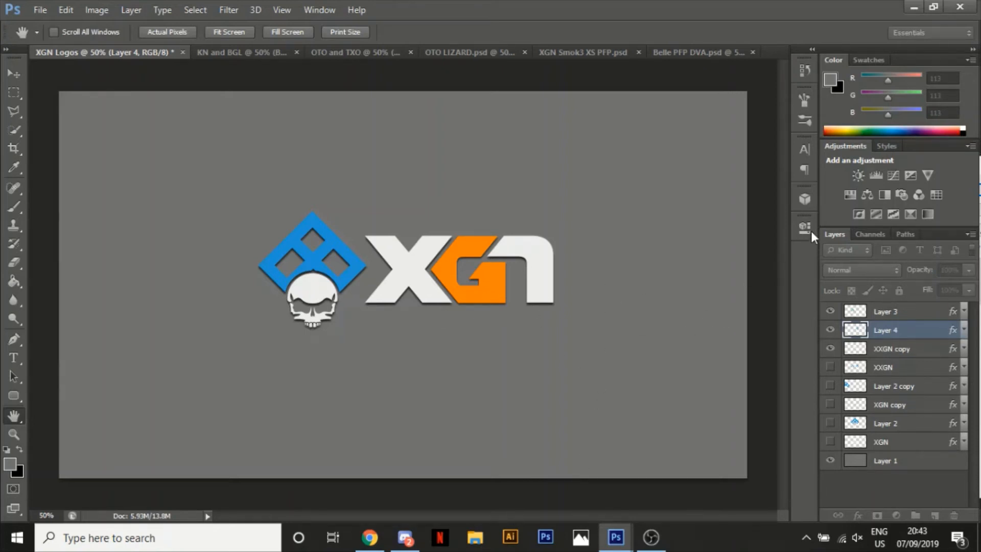
left_click_drag(811, 231, 835, 227)
left_click(605, 339)
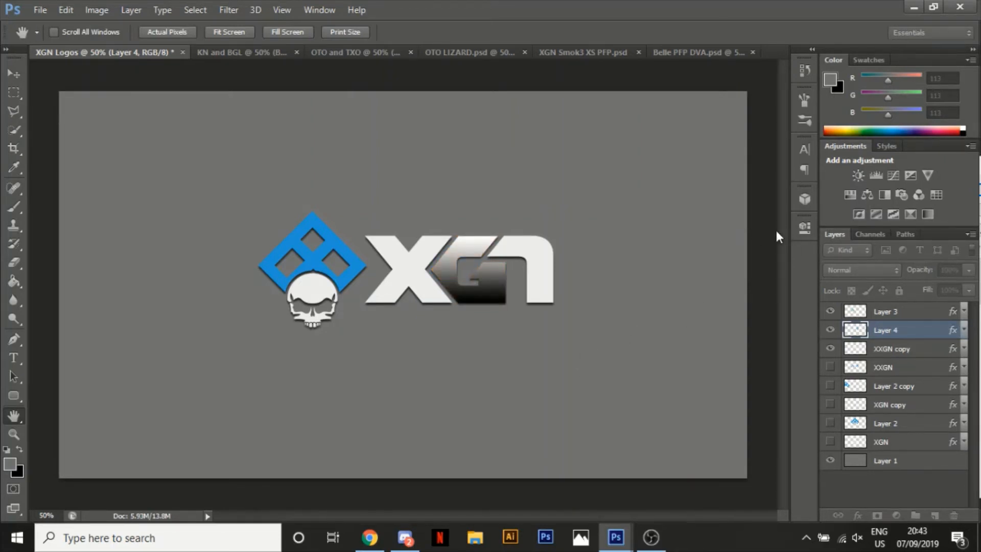
left_click_drag(774, 227, 862, 228)
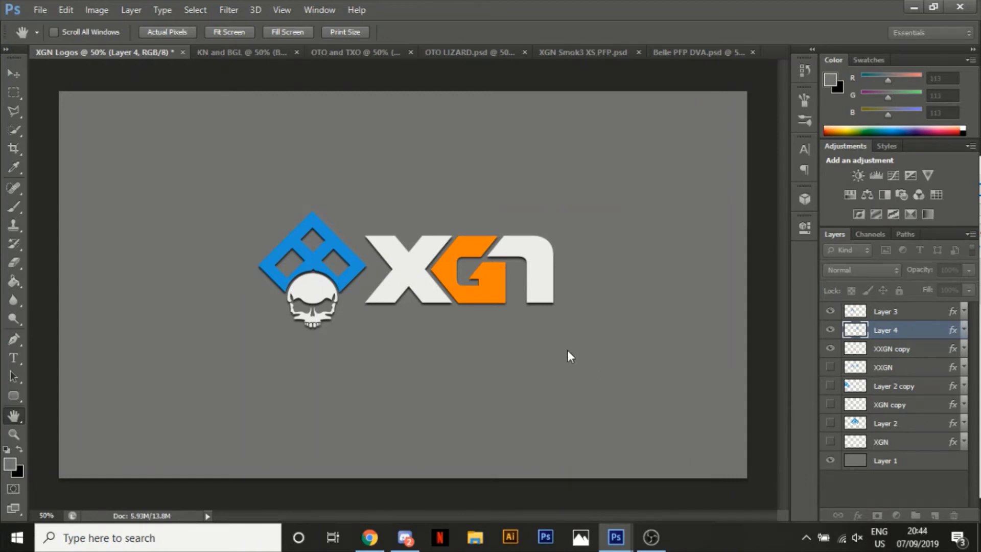
Add a Bevel & Emboss effect to Layer 4, strengthened until soft dark shading covers the lower half of the orange G.
left_click(614, 242)
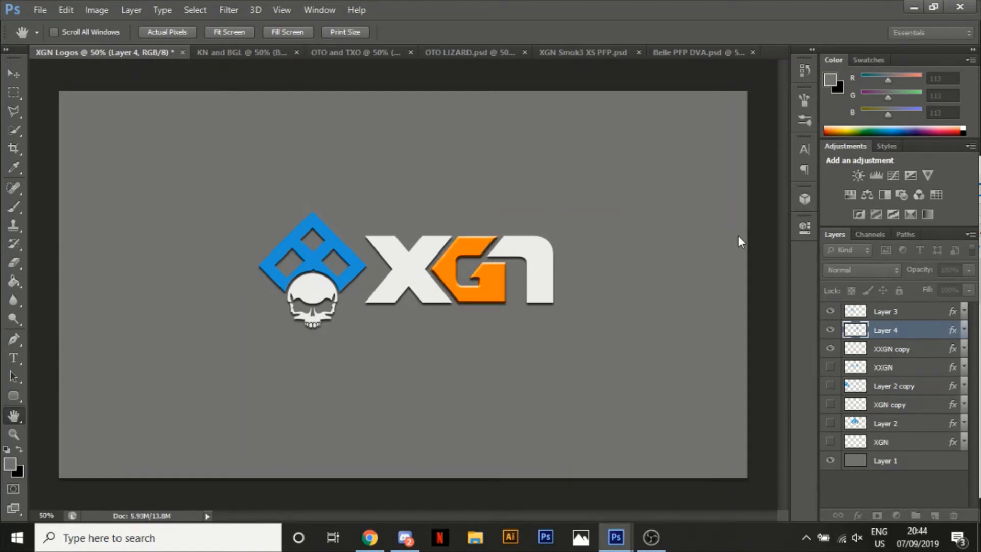
left_click_drag(743, 232, 857, 233)
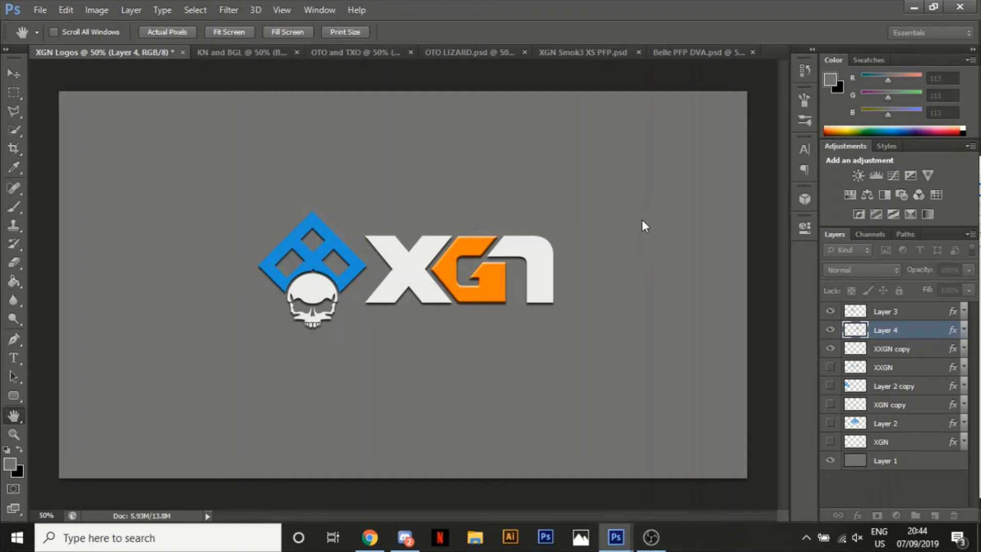
mouse_move(754, 279)
left_mouse_down()
mouse_move(817, 278)
mouse_move(806, 278)
left_mouse_up()
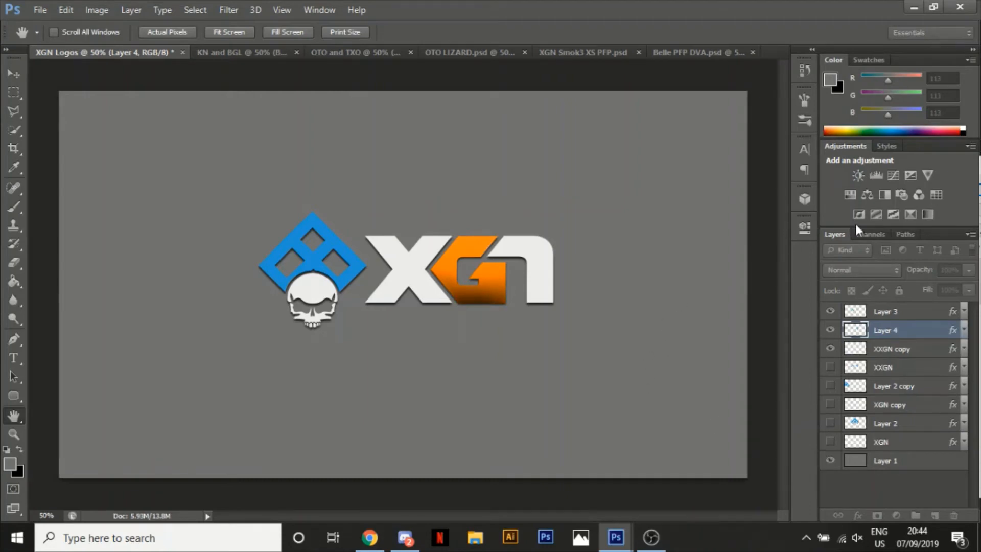
key("w")
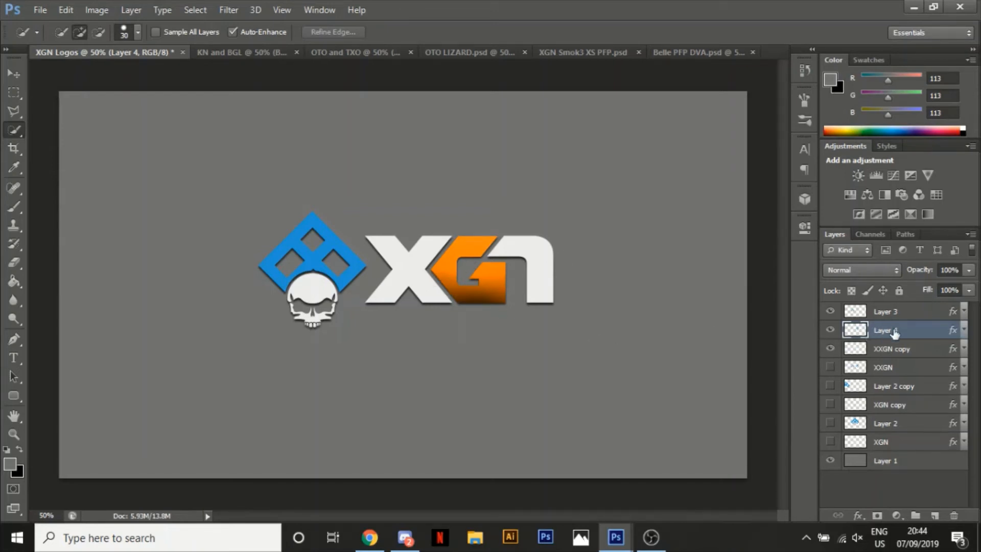
Give the white X and N on XXGN copy matching dark shading toward their lower edges through the layer style.
left_click(924, 350)
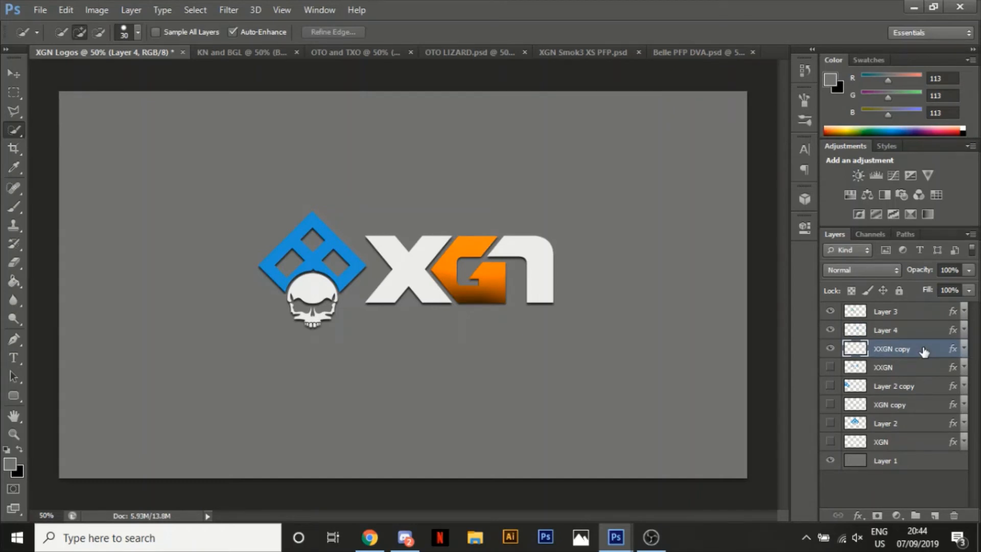
double_click(922, 348)
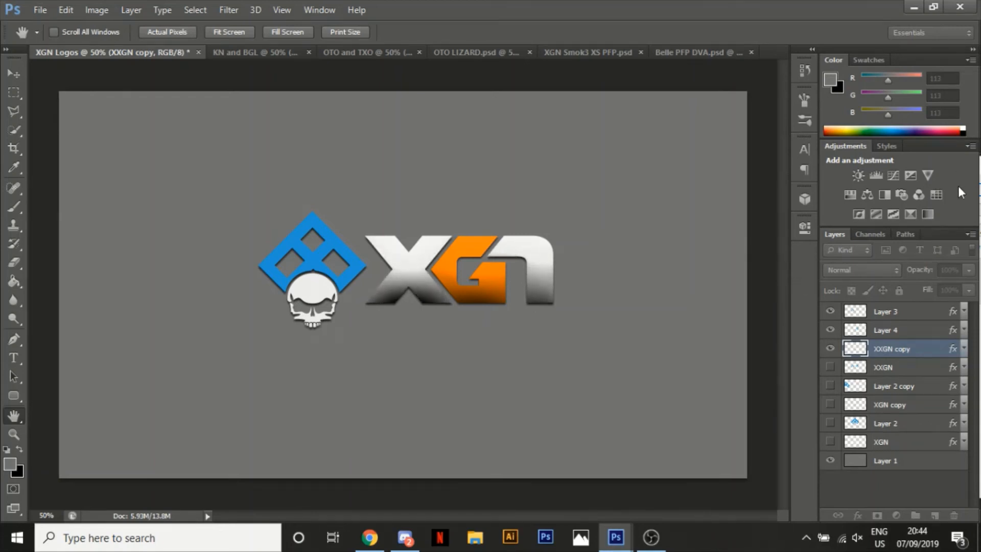
key("Return")
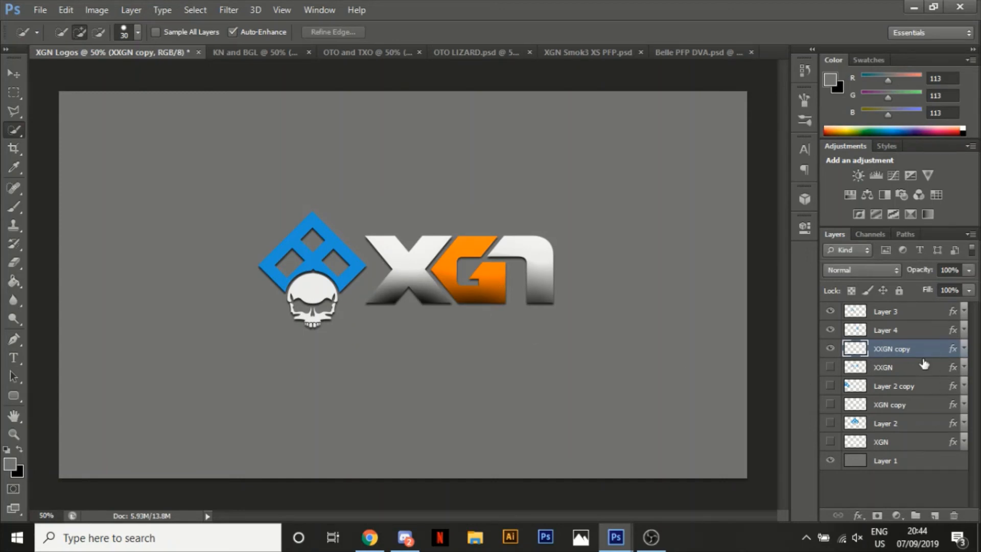
Select the blue diamond on Layer 3 with Quick Selection, put it on a new layer, and collapse that layer's effects list.
left_click(912, 313)
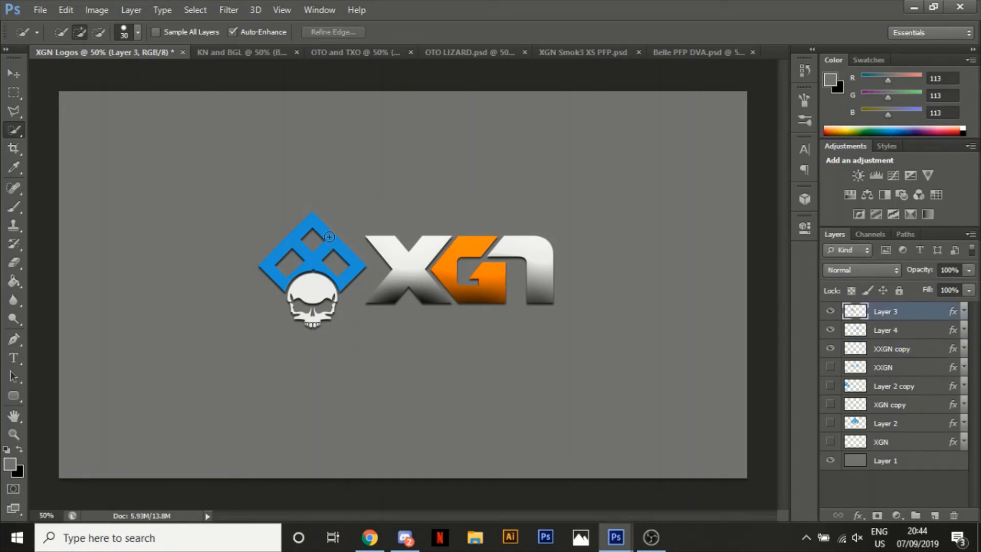
left_click_drag(329, 237, 332, 245)
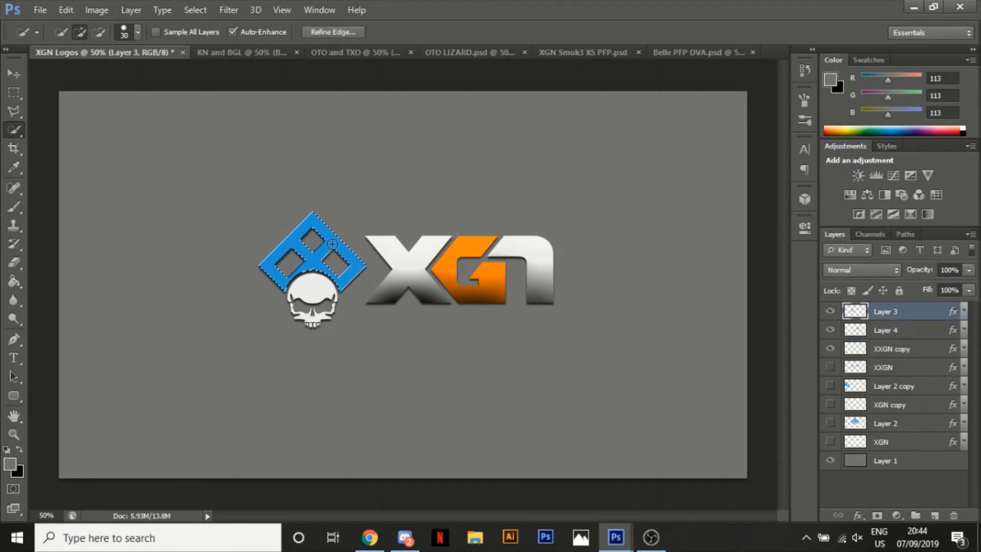
key("ctrl+j")
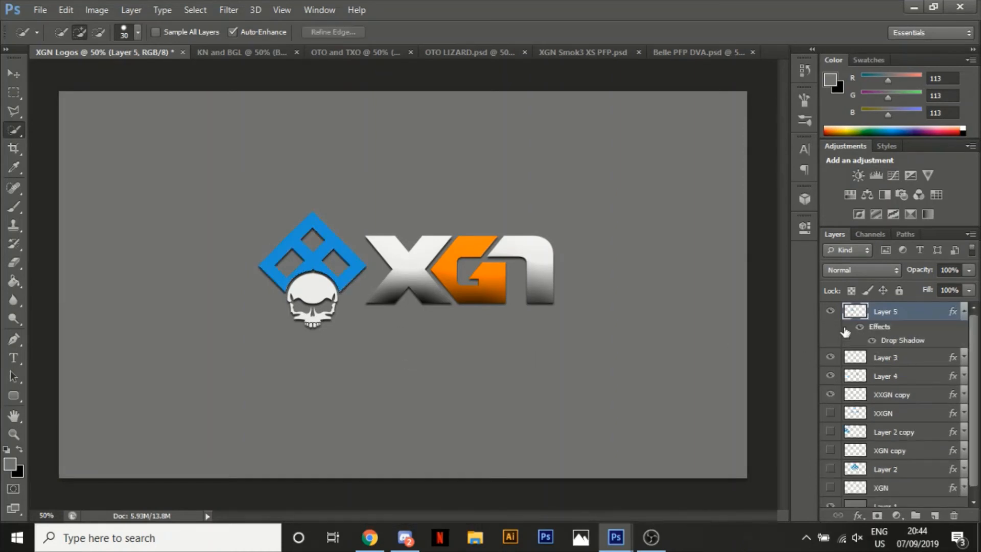
left_click(964, 311)
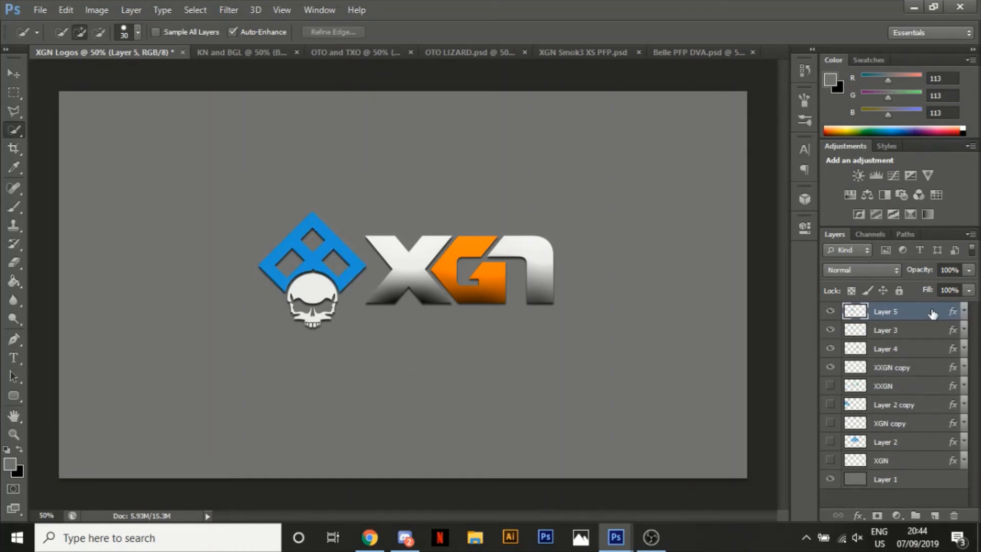
Give the diamond on Layer 5 a Color Overlay in the orange sampled from the G, plus dark shading toward its lower half.
key("space")
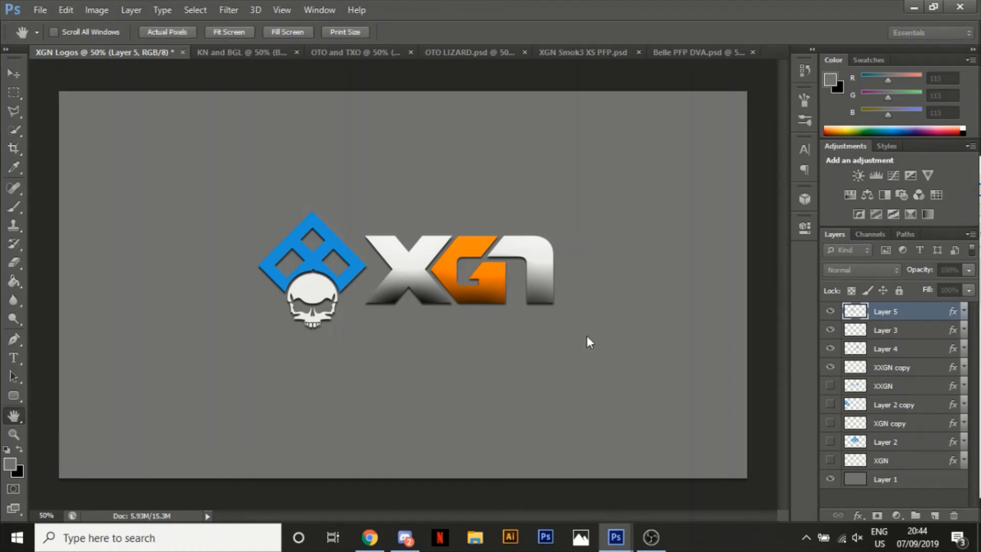
key("ctrl+i")
key("i")
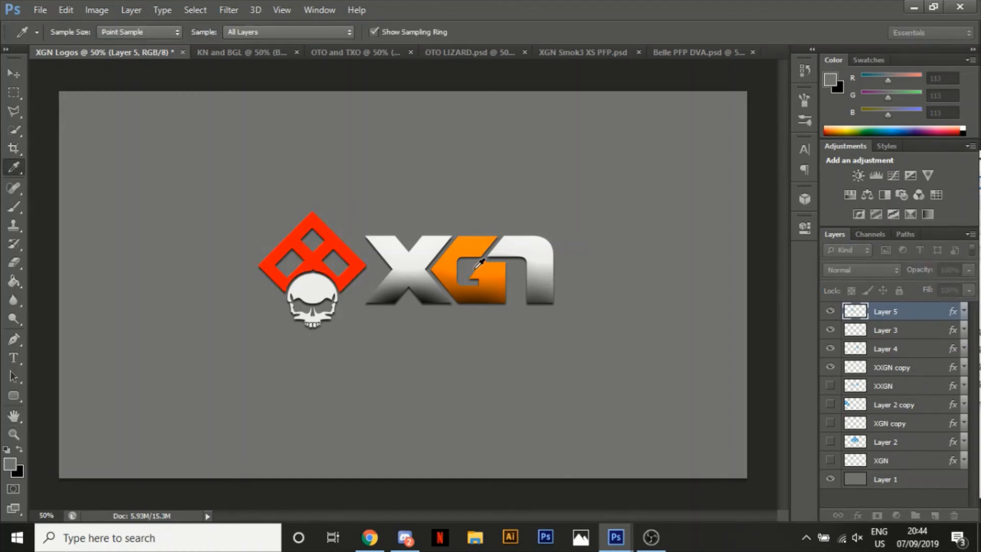
left_click(445, 269)
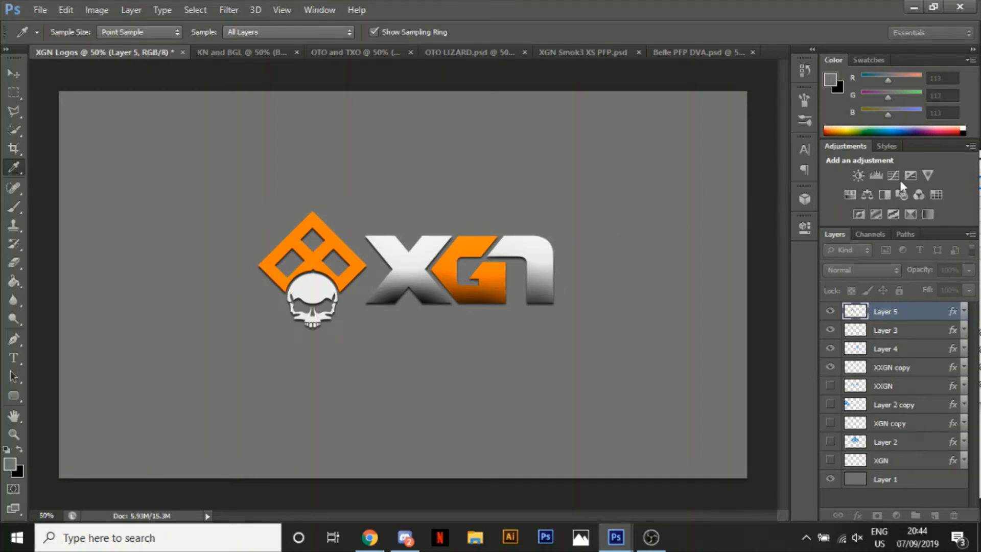
key("space")
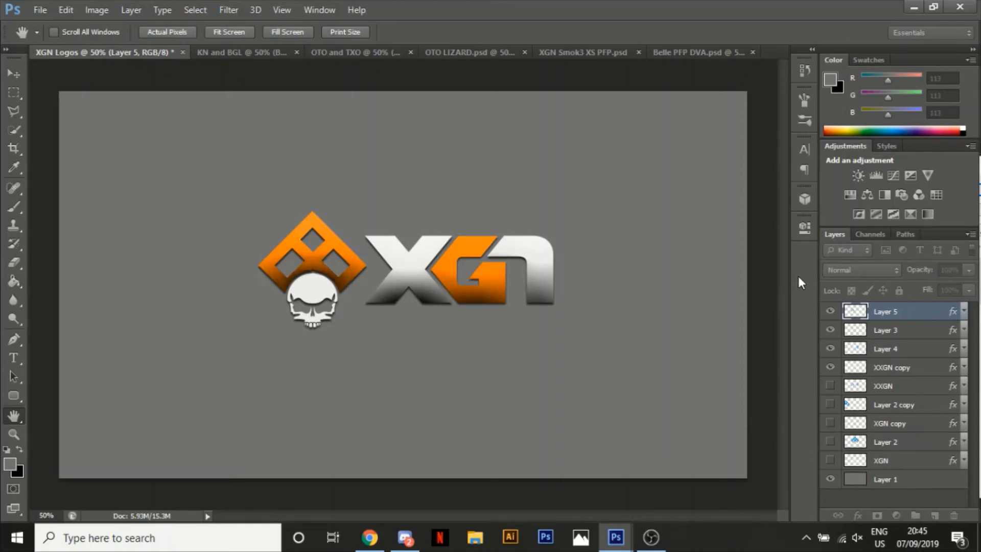
key("w")
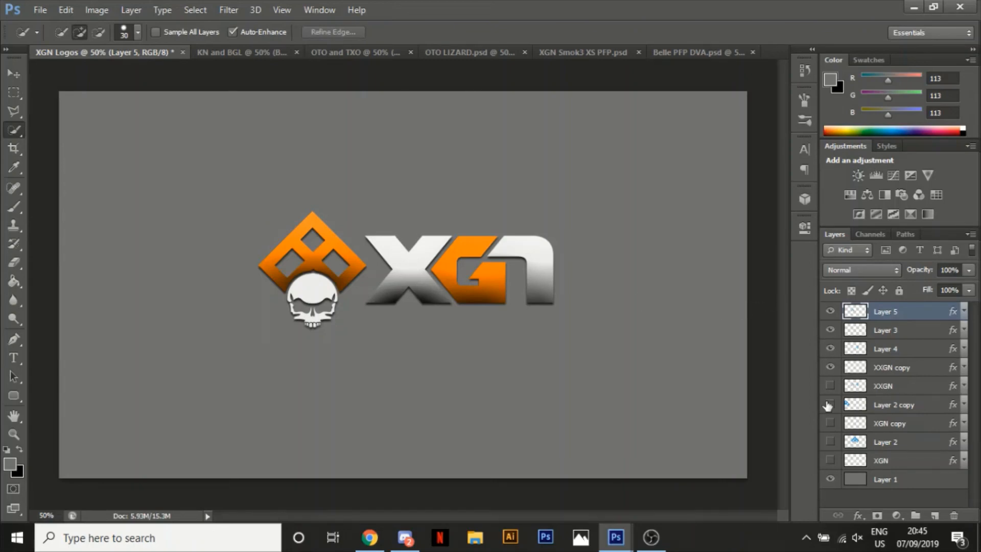
Compare the styled orange logo layers with the original blue XXGN layer by switching their visibility off and on.
left_click_drag(828, 367, 832, 317)
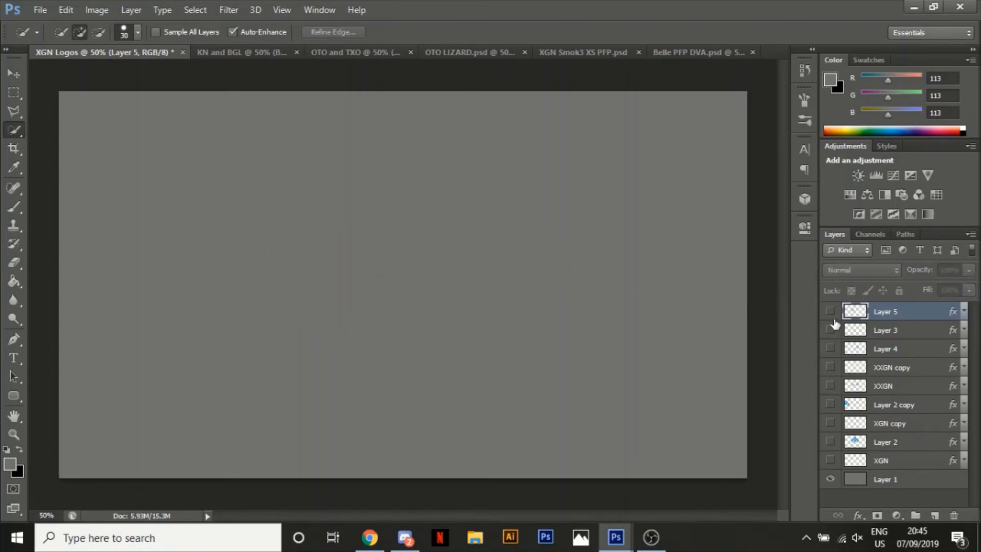
left_click(830, 385)
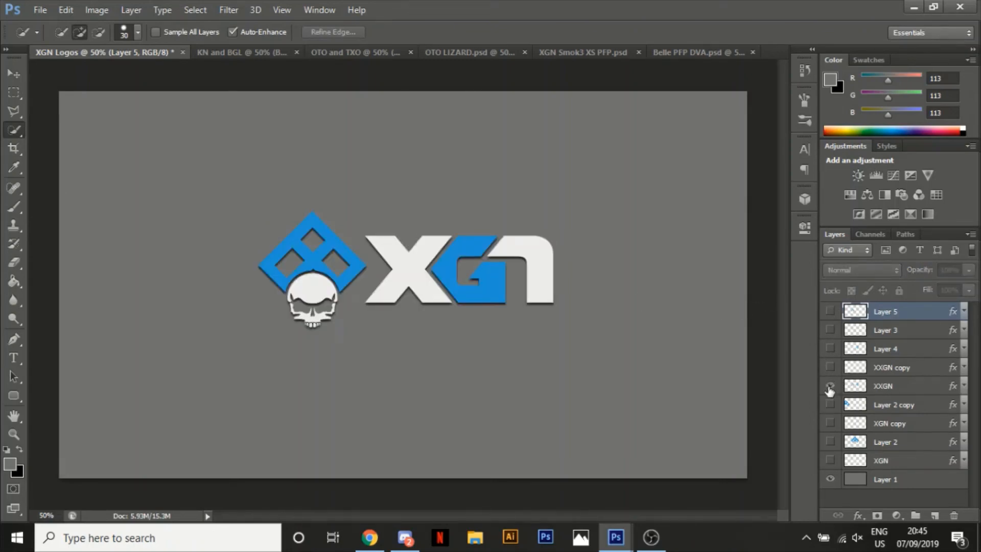
left_click(830, 386)
left_click_drag(830, 367, 838, 300)
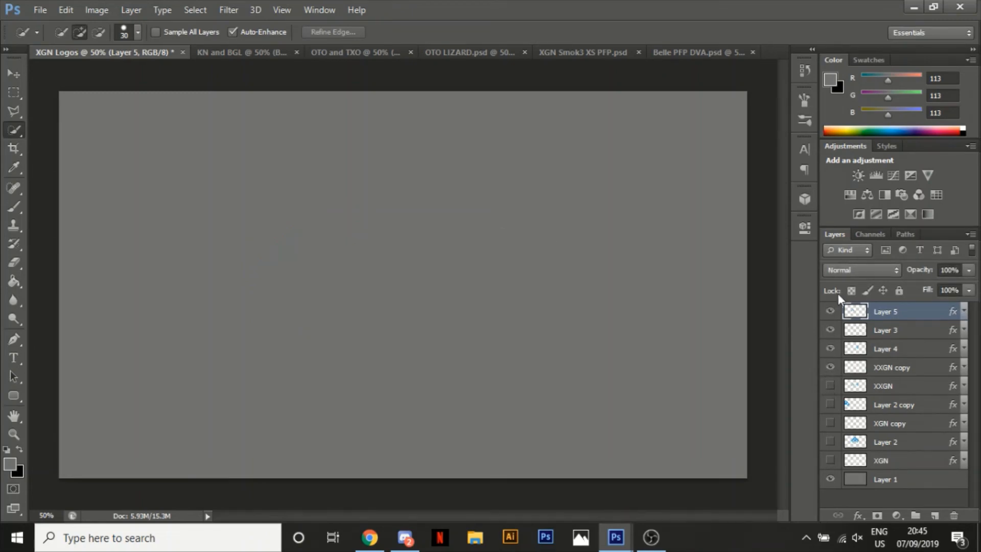
left_click(830, 386)
left_click(830, 367)
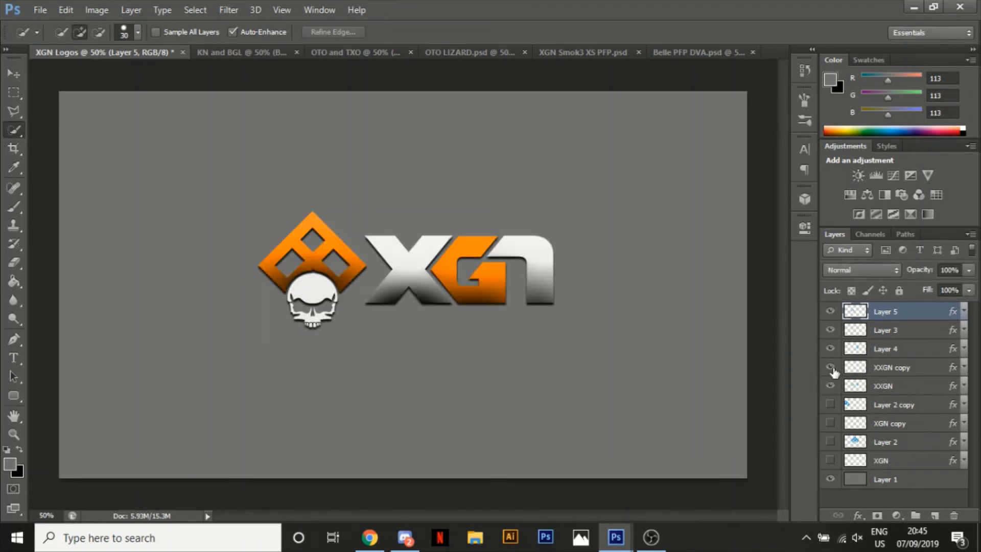
left_click(830, 311)
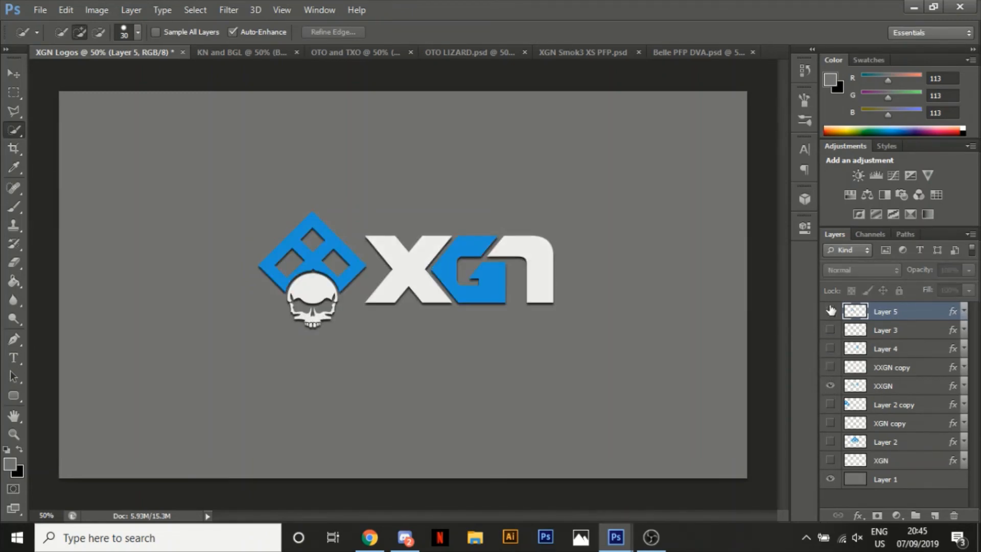
left_click(830, 368)
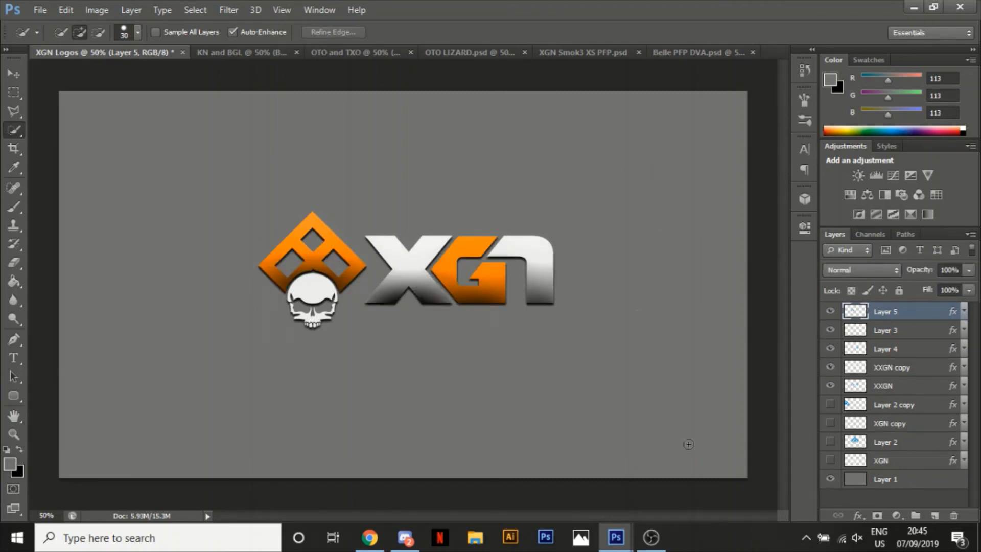
Hide Layer 5 through XXGN, check Layer 2 copy briefly, and show the large emblem on Layer 2 with the XGN layer.
left_click_drag(827, 403, 834, 310)
left_click(830, 404)
left_click(830, 404)
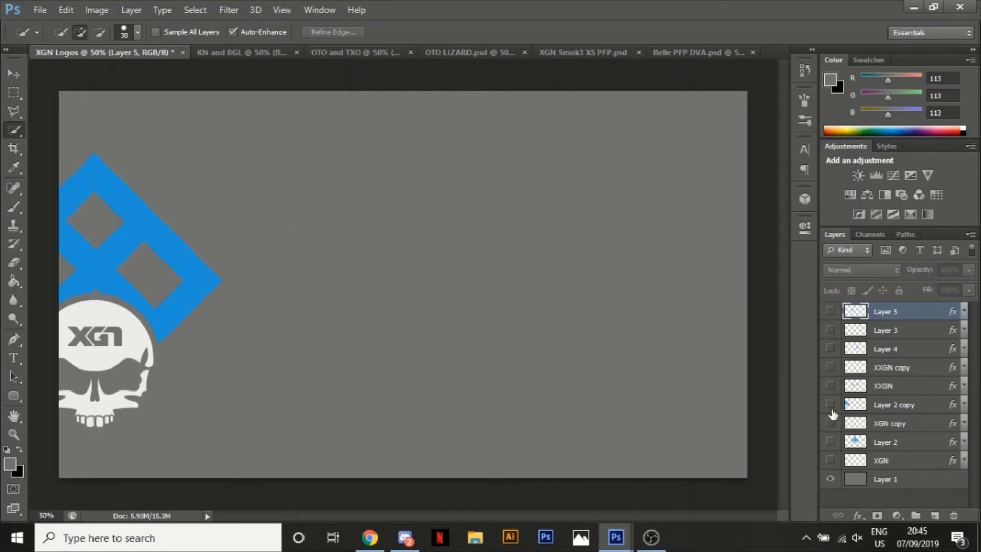
left_click(830, 441)
left_click(830, 460)
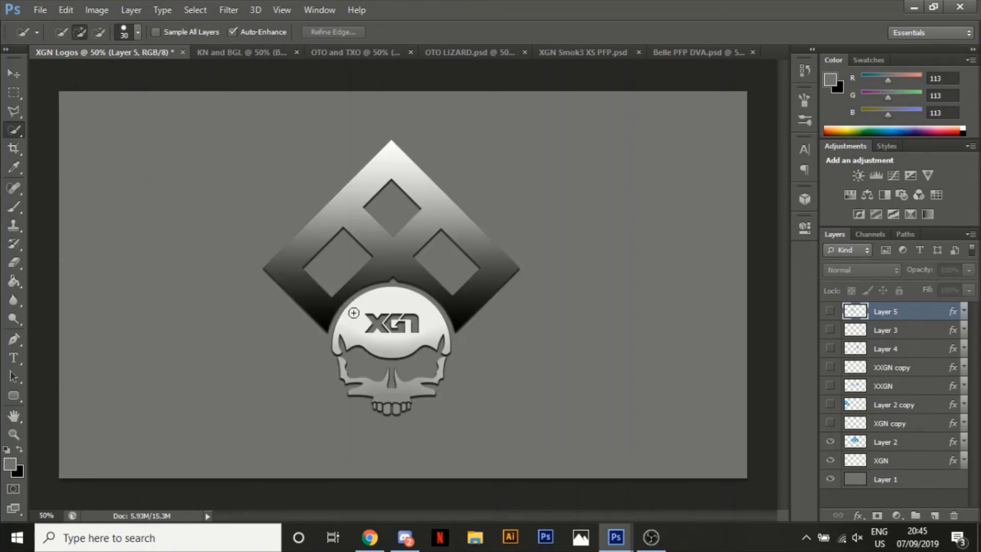